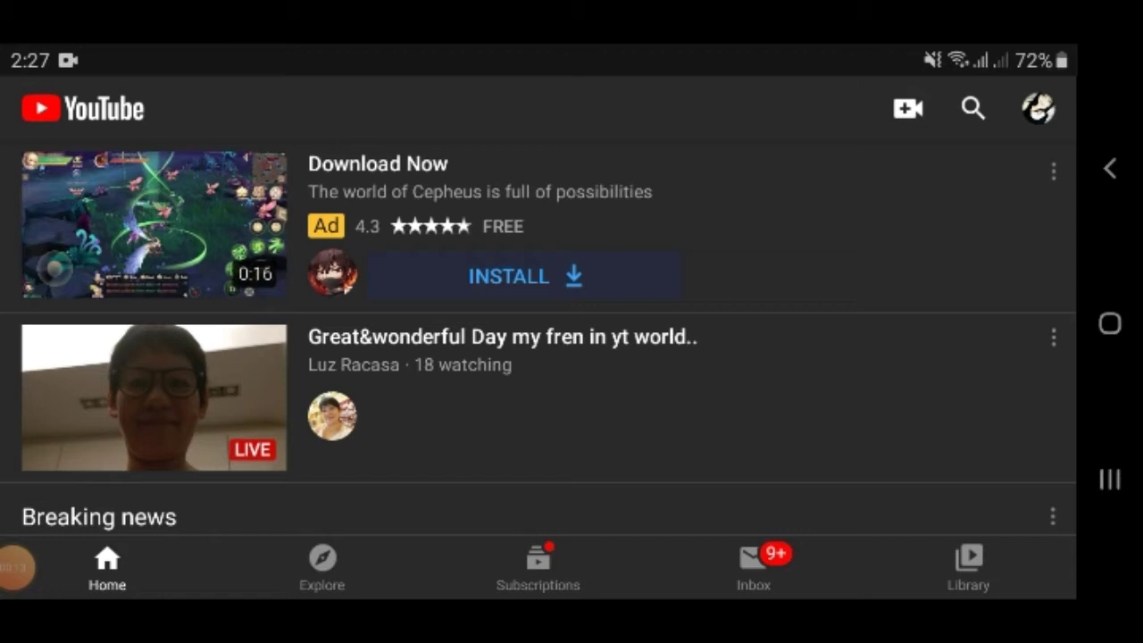
- Select the 0:06 welcome-to-my-channel clip from the phone's gallery for upload
{"action": "left_click", "coordinate": [908, 108]}
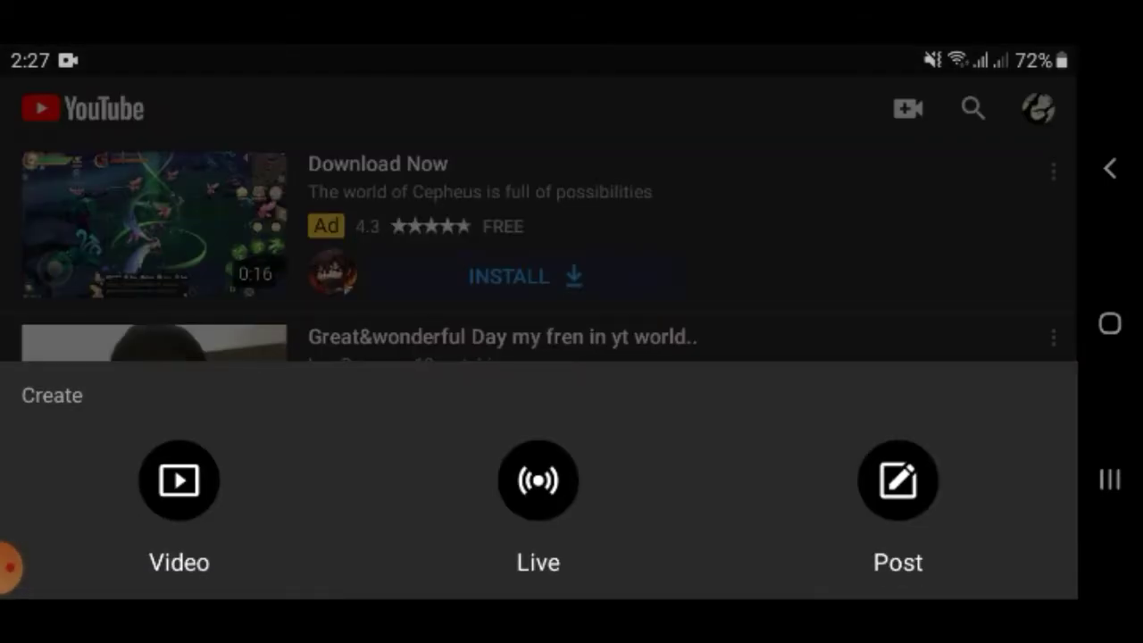
{"action": "key", "text": "Escape"}
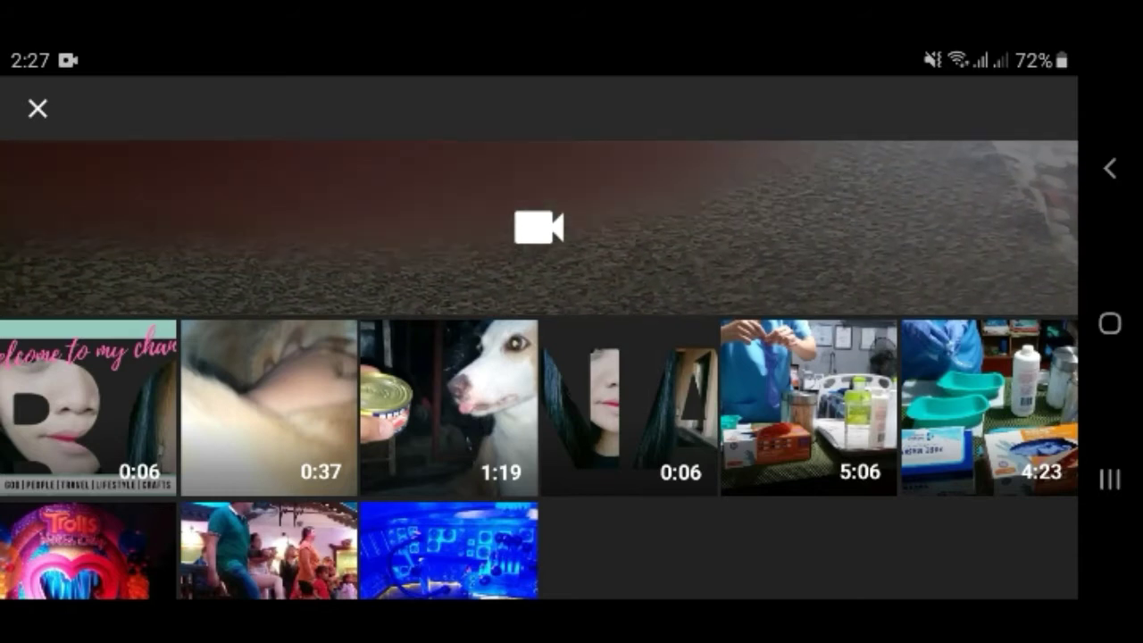
{"action": "left_click", "coordinate": [87, 407]}
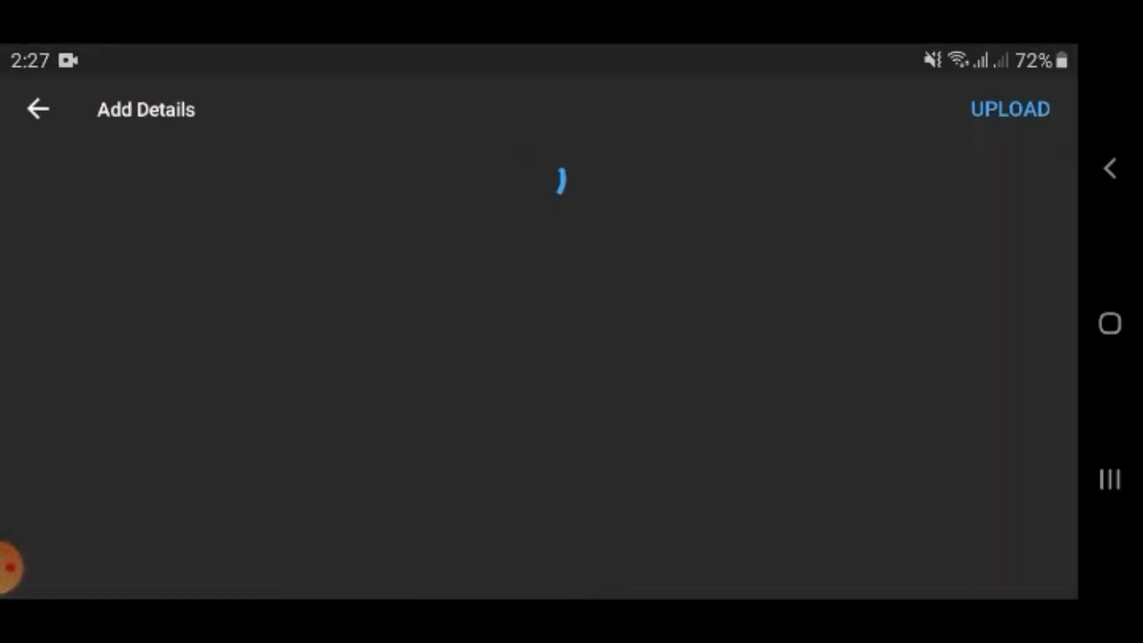
{"action": "scroll", "coordinate": [539, 370], "scroll_direction": "down", "scroll_amount": 3}
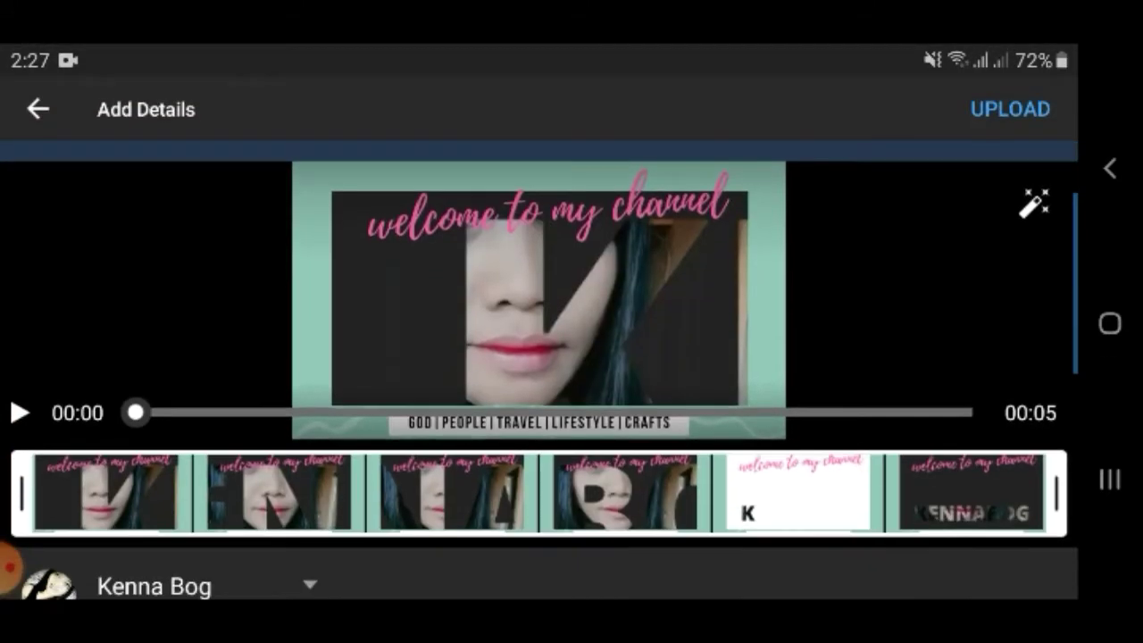
{"action": "scroll", "coordinate": [539, 358], "scroll_direction": "down", "scroll_amount": 3}
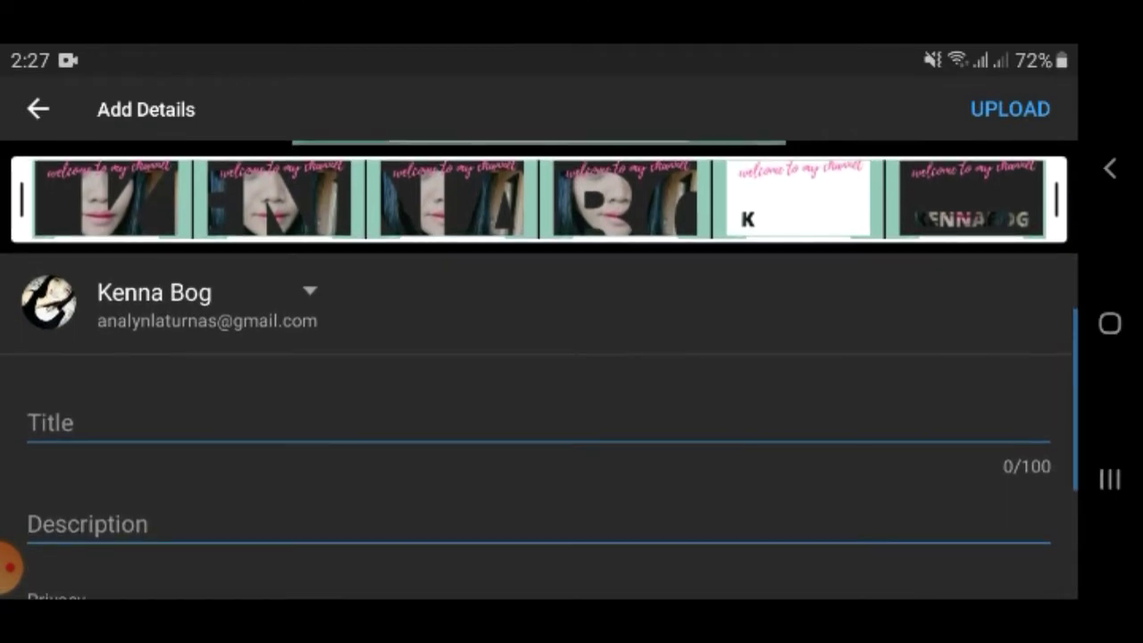
{"action": "scroll", "coordinate": [539, 357], "scroll_direction": "up", "scroll_amount": 3}
{"action": "scroll", "coordinate": [539, 357], "scroll_direction": "down", "scroll_amount": 2}
{"action": "scroll", "coordinate": [540, 367], "scroll_direction": "down", "scroll_amount": 2}
- Title the upload 'MY INTRO'
{"action": "left_click", "coordinate": [29, 435]}
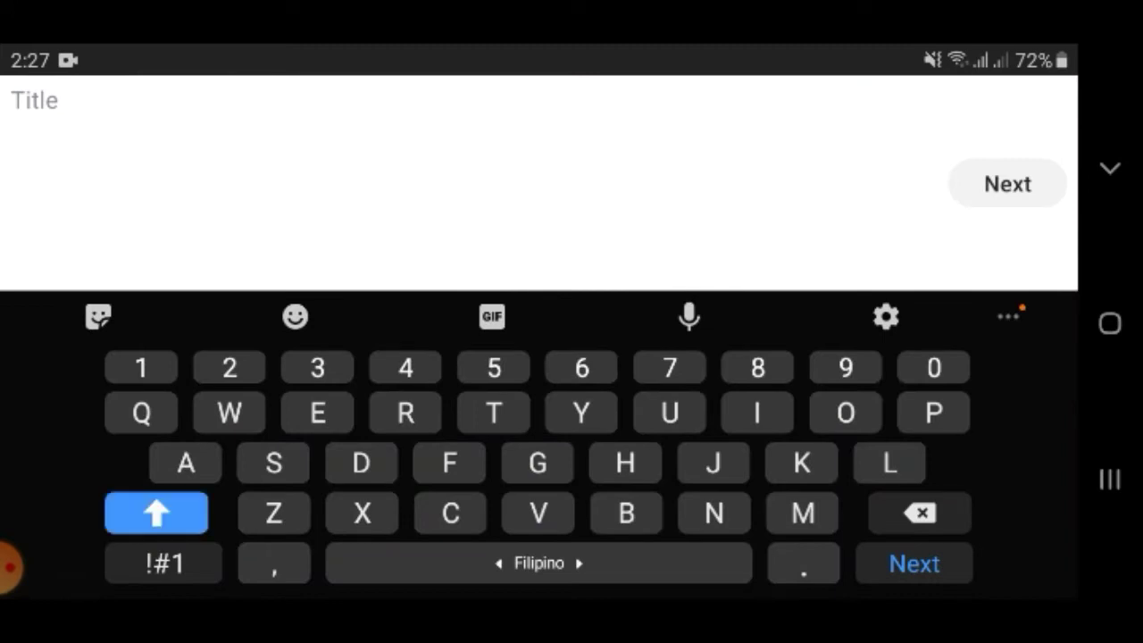
{"action": "type", "text": "MY"}
{"action": "type", "text": " INTRO"}
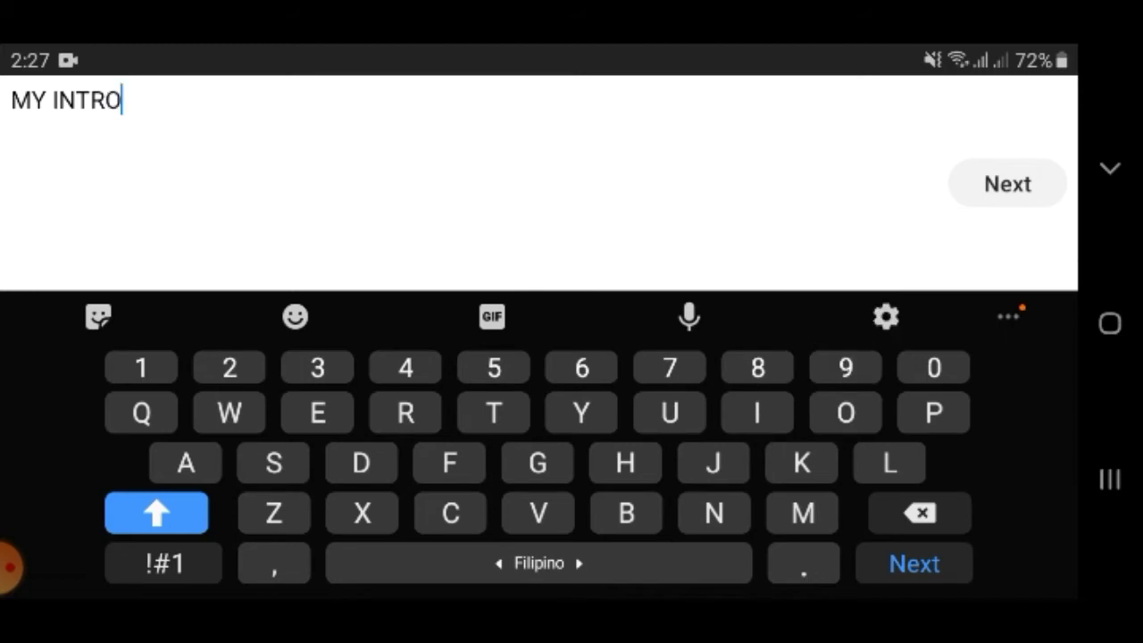
{"action": "left_click", "coordinate": [1007, 183]}
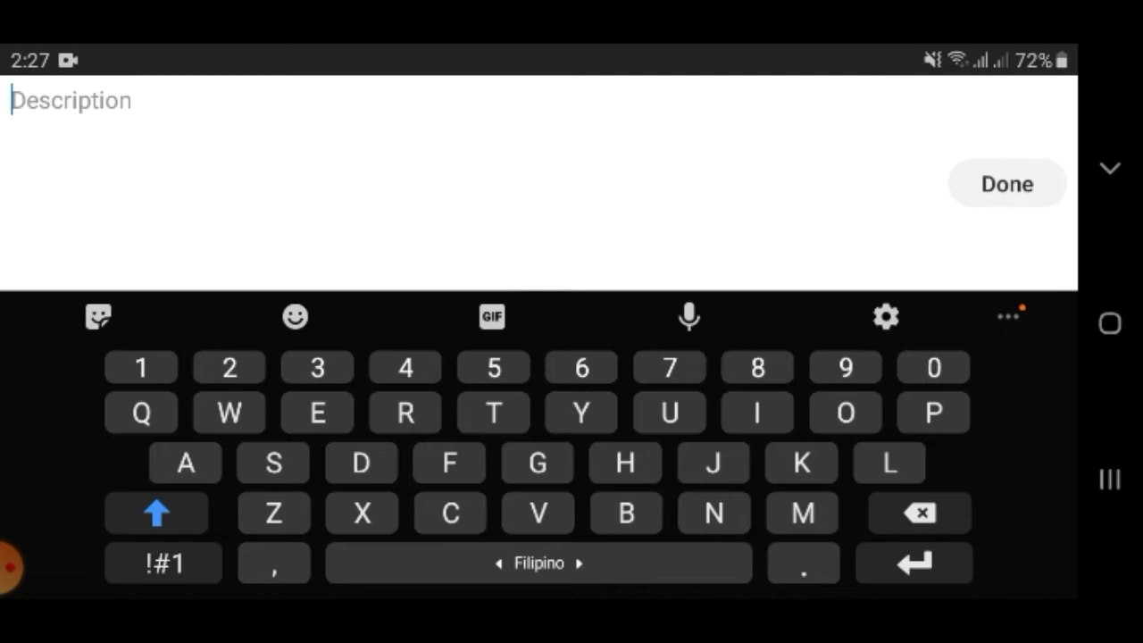
- Write a description greeting viewers with the creator's name and 'Welcome to my channel.'
{"action": "left_click", "coordinate": [625, 463]}
{"action": "type", "text": "ello I'm "}
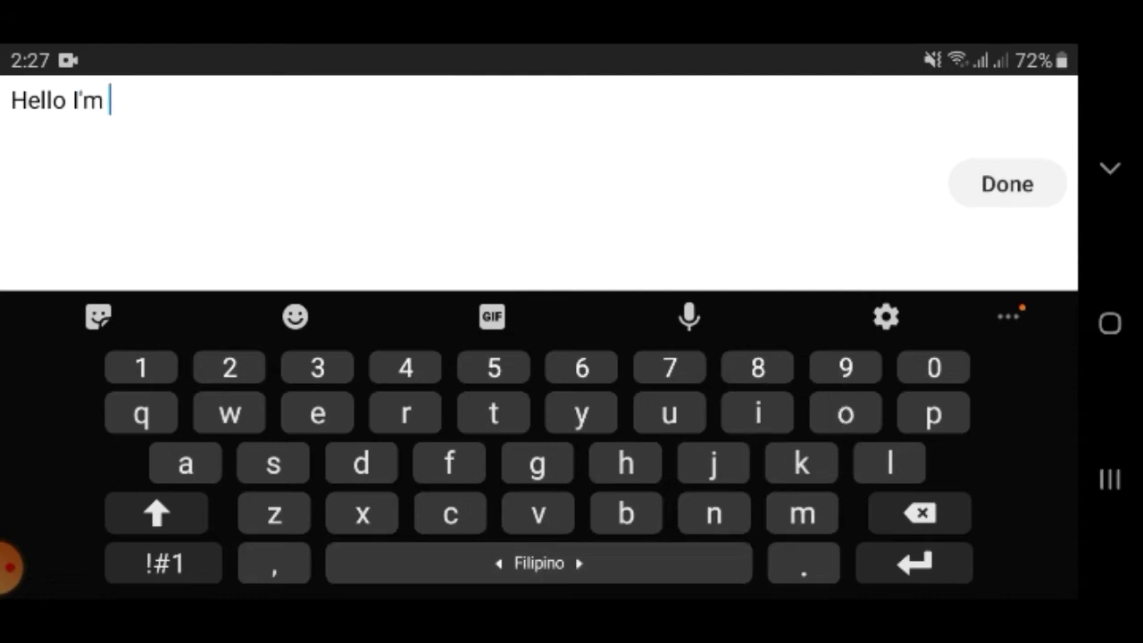
{"action": "type", "text": "KENNA"}
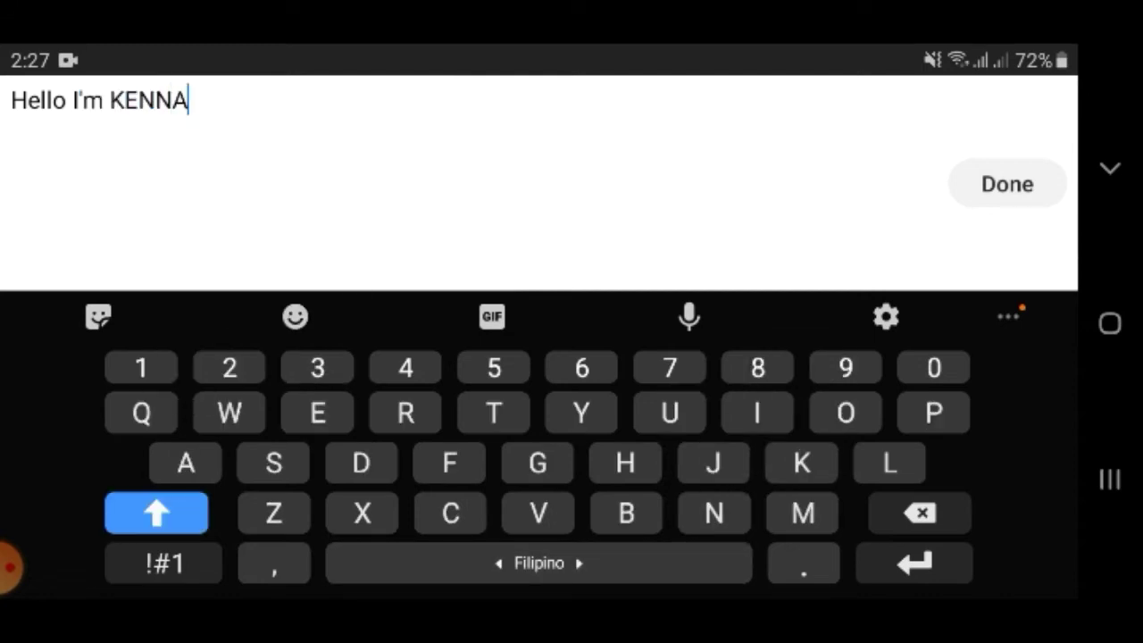
{"action": "type", "text": "B9G"}
{"action": "key", "text": "BackSpace"}
{"action": "key", "text": "BackSpace"}
{"action": "type", "text": "OG"}
{"action": "left_click", "coordinate": [164, 562]}
{"action": "type", "text": "!"}
{"action": "left_click", "coordinate": [164, 563]}
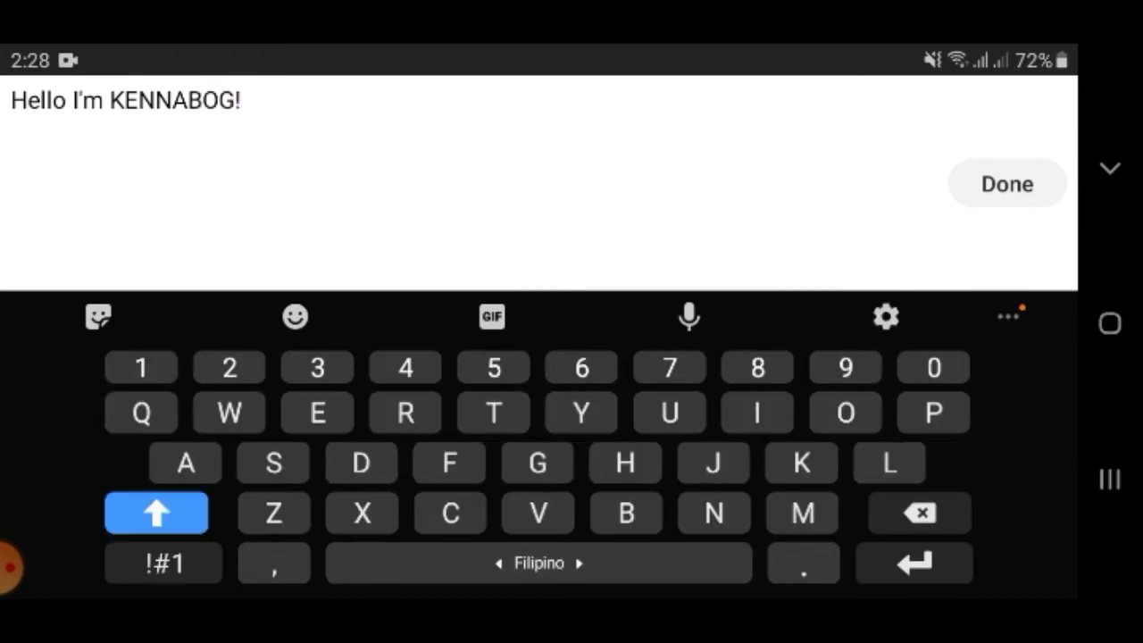
{"action": "type", "text": "W"}
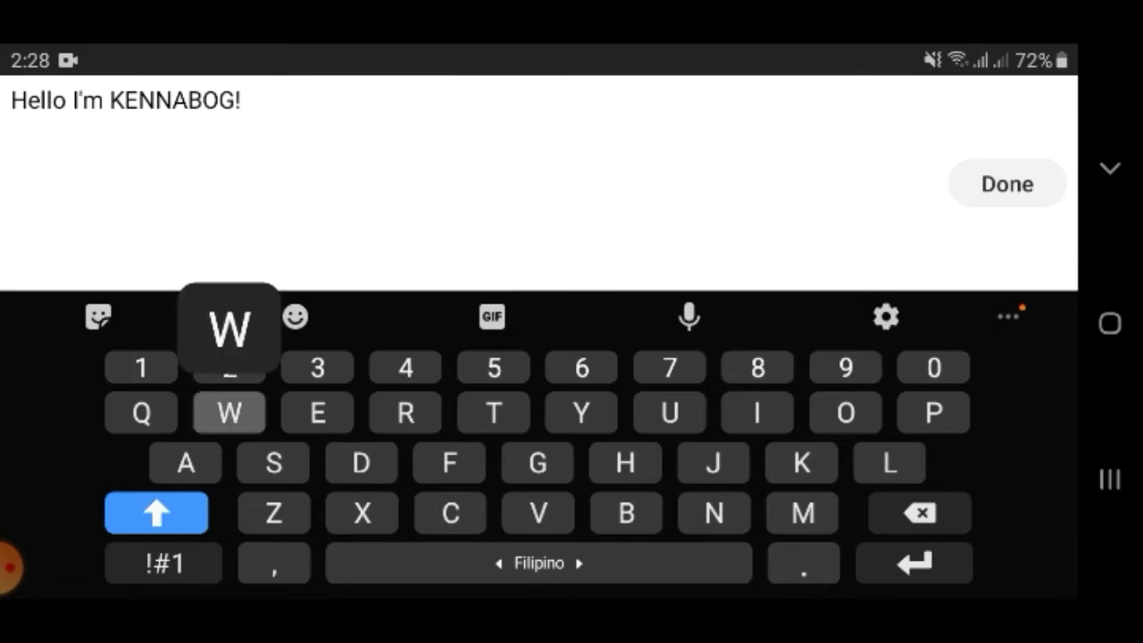
{"action": "type", "text": "elcome to my "}
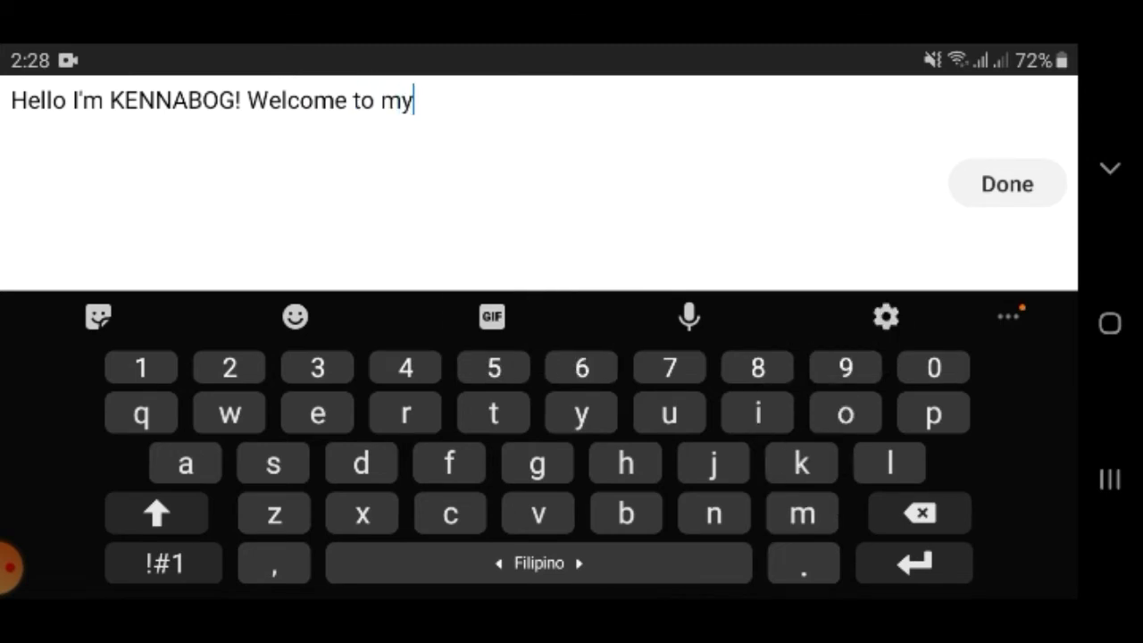
{"action": "type", "text": "channel."}
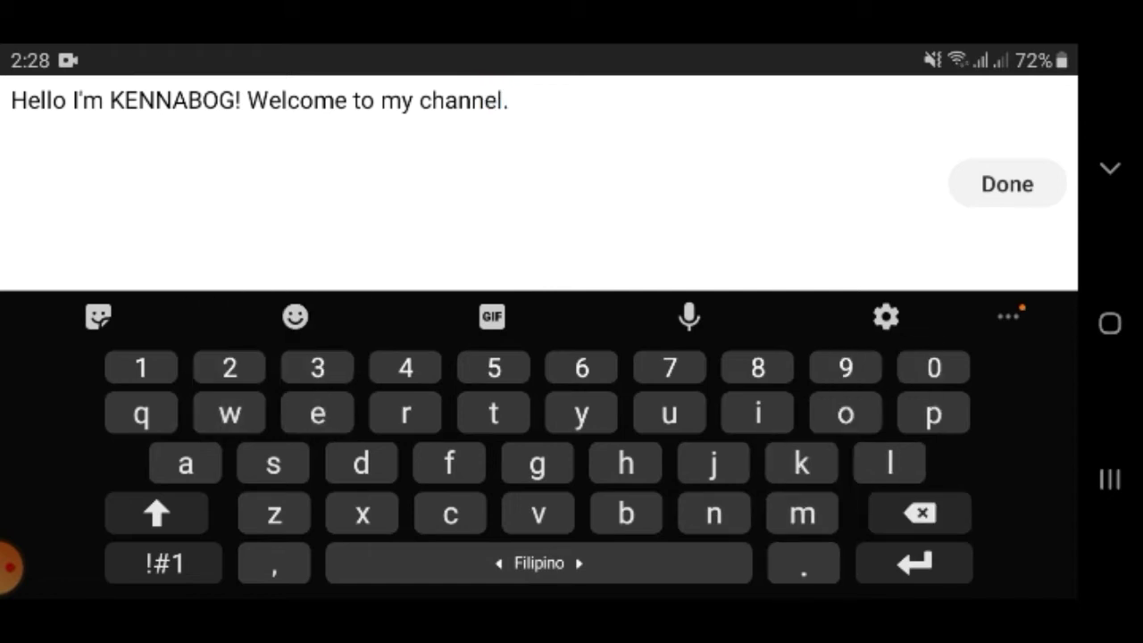
{"action": "left_click", "coordinate": [1006, 183]}
- Keep the video's privacy at Unlisted and start the upload
{"action": "scroll", "coordinate": [535, 357], "scroll_direction": "down", "scroll_amount": 3}
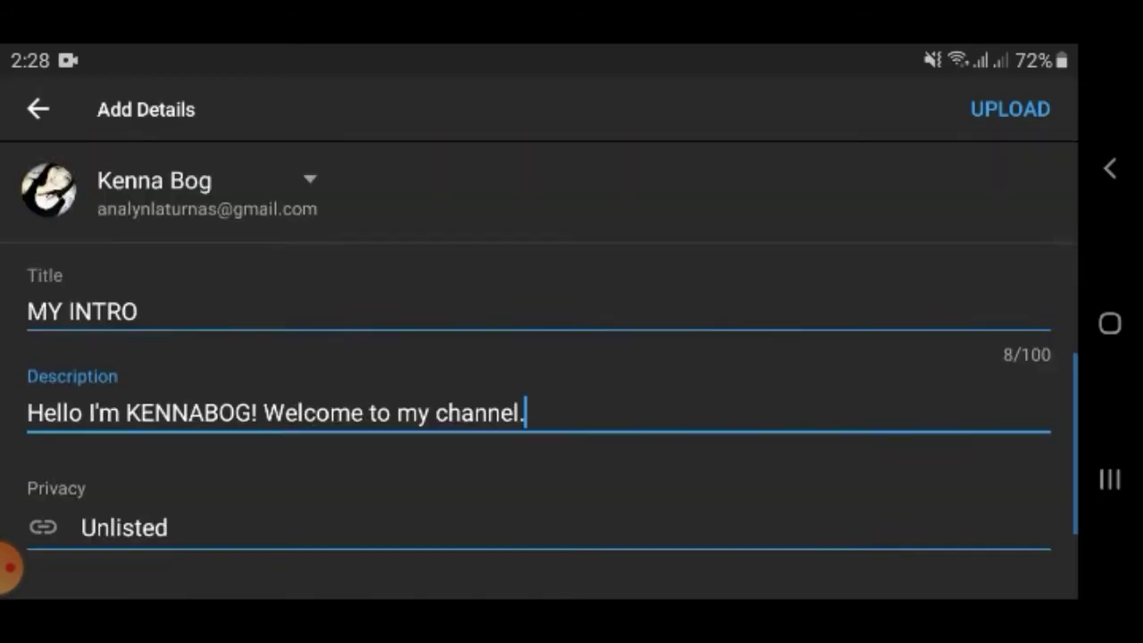
{"action": "left_click", "coordinate": [124, 422]}
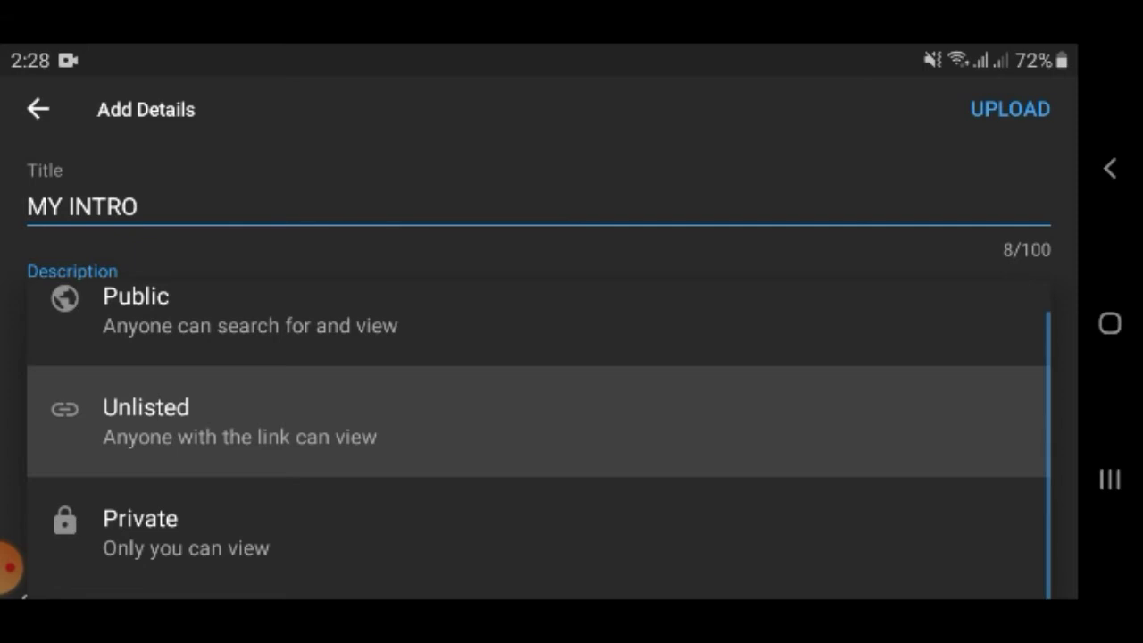
{"action": "left_click", "coordinate": [239, 422]}
{"action": "scroll", "coordinate": [536, 358], "scroll_direction": "down", "scroll_amount": 1}
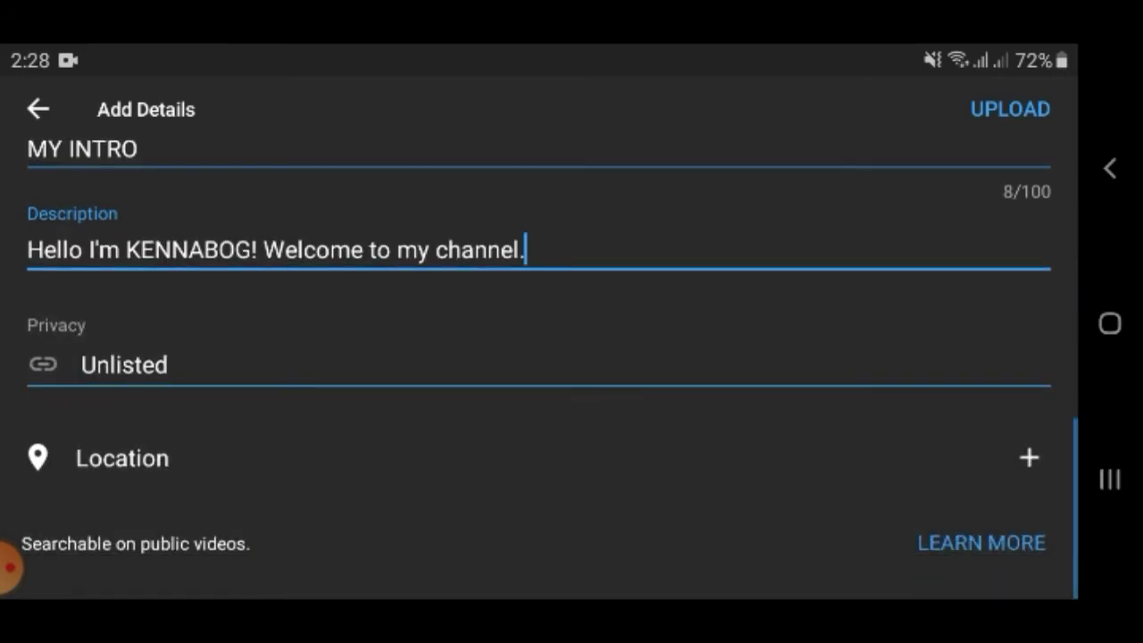
{"action": "scroll", "coordinate": [536, 358], "scroll_direction": "up", "scroll_amount": 5}
{"action": "left_click", "coordinate": [1009, 109]}
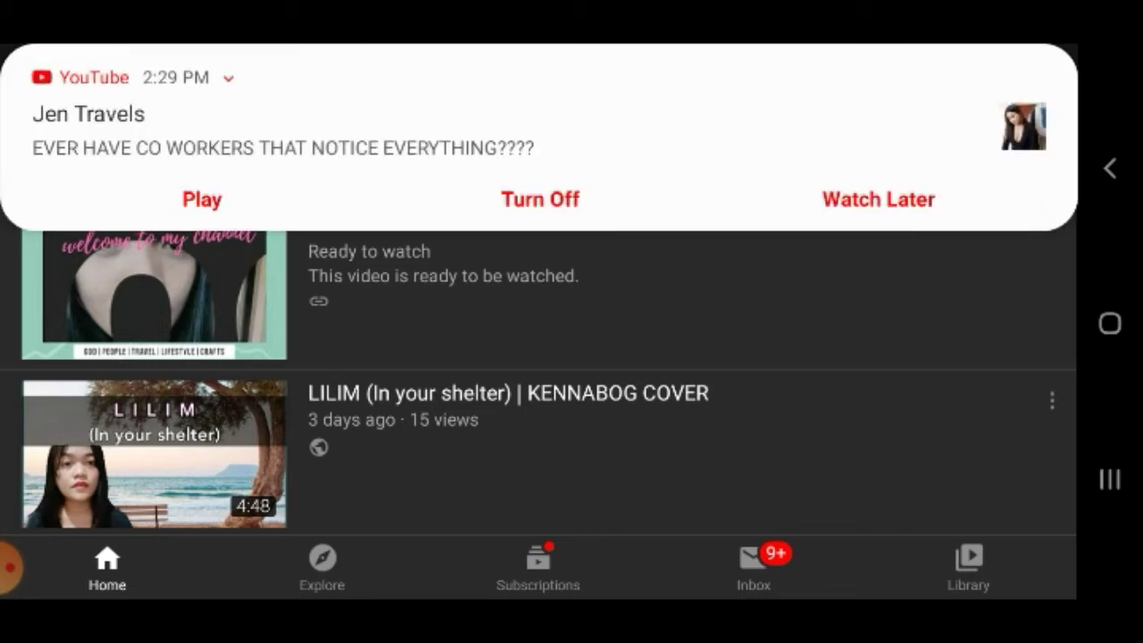
- Swipe away the upload notification once MY INTRO is ready to watch
{"action": "left_click_drag", "start_coordinate": [536, 134], "coordinate": [1027, 134]}
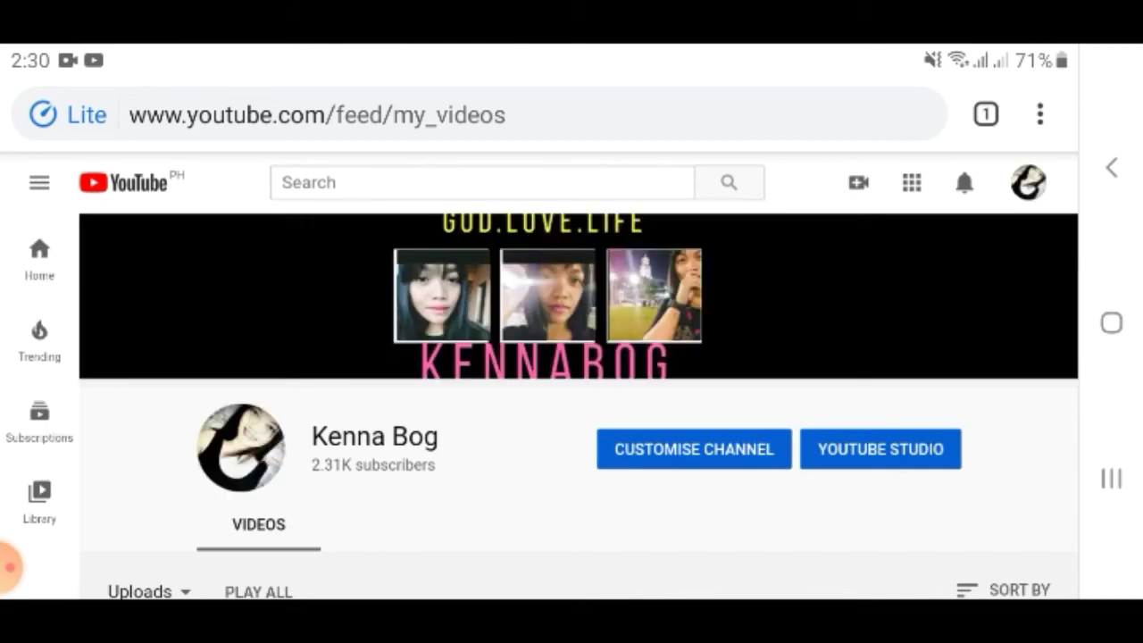
{"action": "left_click", "coordinate": [1039, 114]}
{"action": "scroll", "coordinate": [893, 312], "scroll_direction": "down", "scroll_amount": 5}
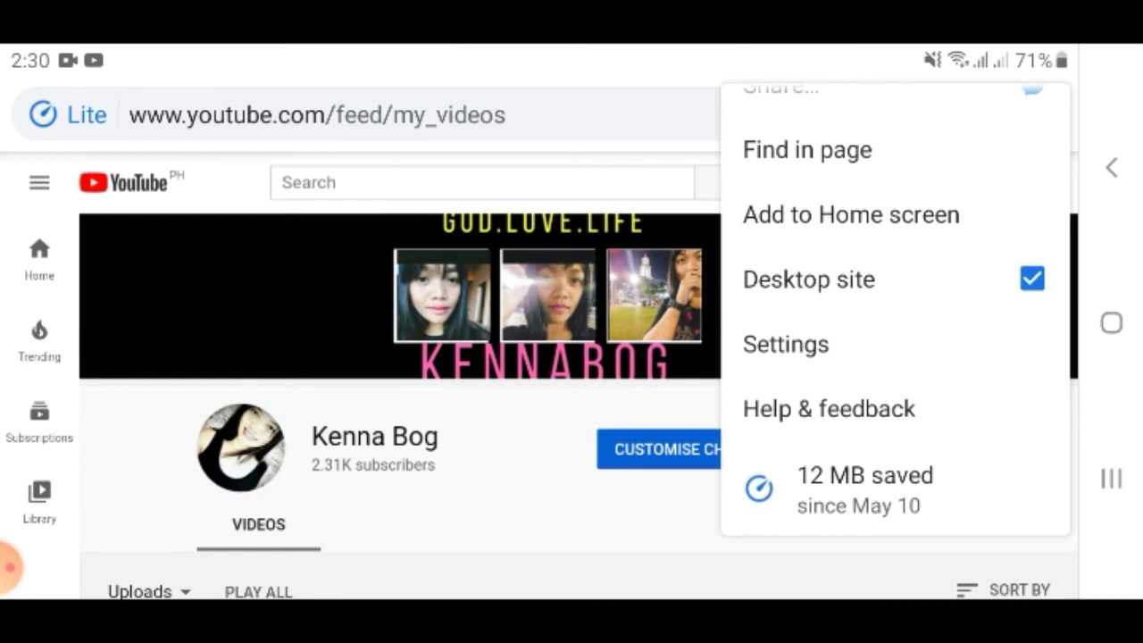
{"action": "key", "text": "Escape"}
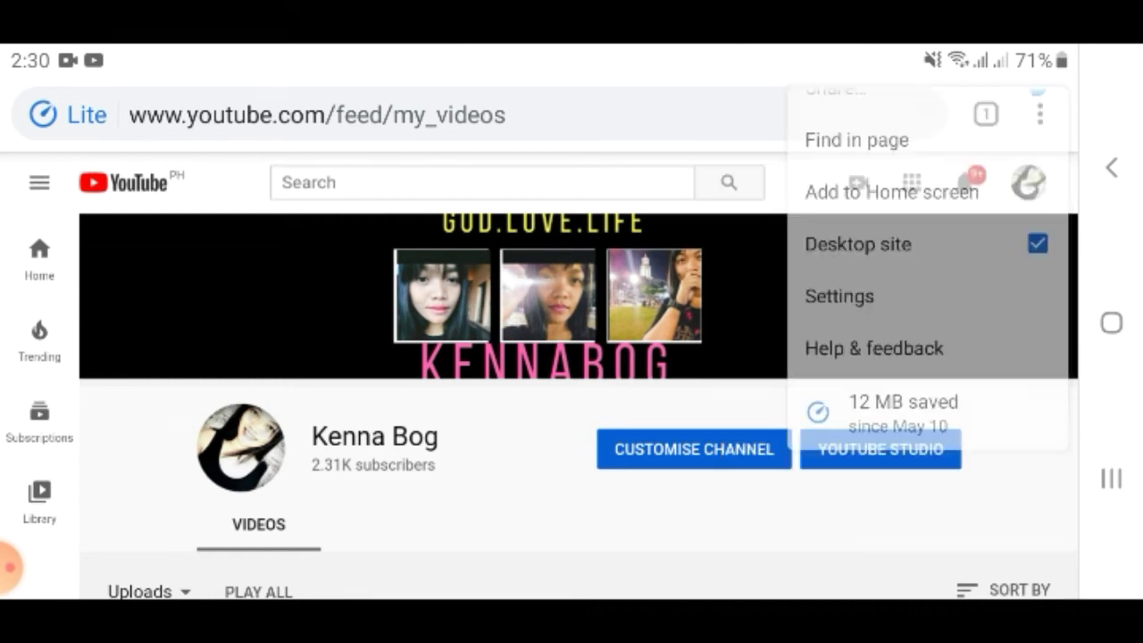
{"action": "scroll", "coordinate": [571, 358], "scroll_direction": "down", "scroll_amount": 3}
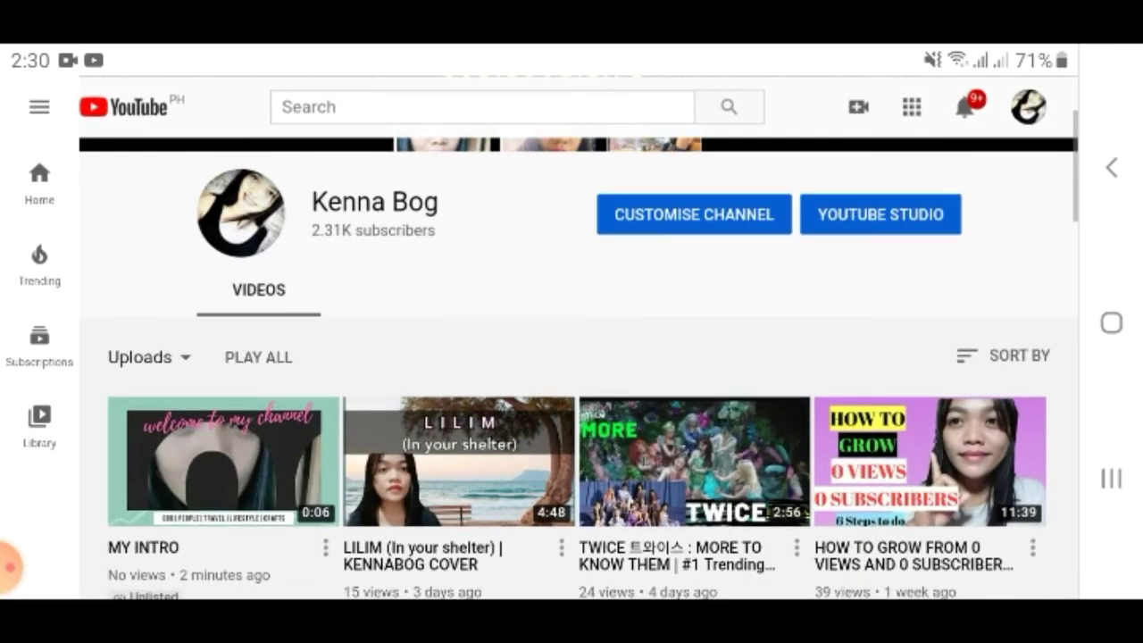
{"action": "scroll", "coordinate": [571, 375], "scroll_direction": "down", "scroll_amount": 2}
{"action": "scroll", "coordinate": [539, 358], "scroll_direction": "up", "scroll_amount": 1}
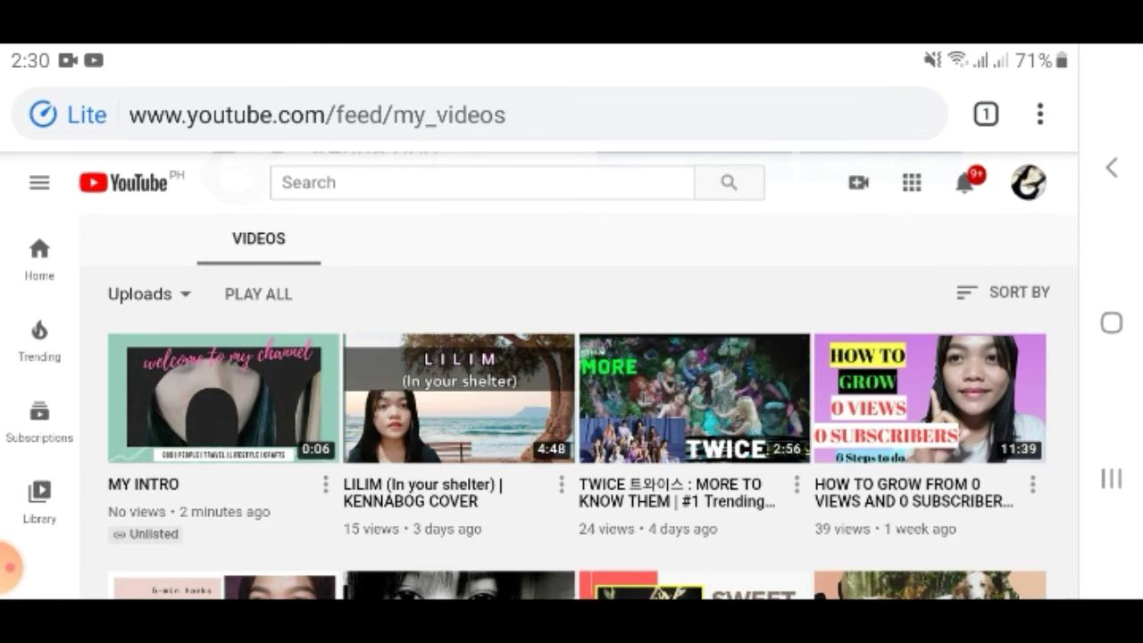
- Go through the menu's Your videos to the channel uploads page, with MY INTRO first
{"action": "left_click", "coordinate": [223, 397]}
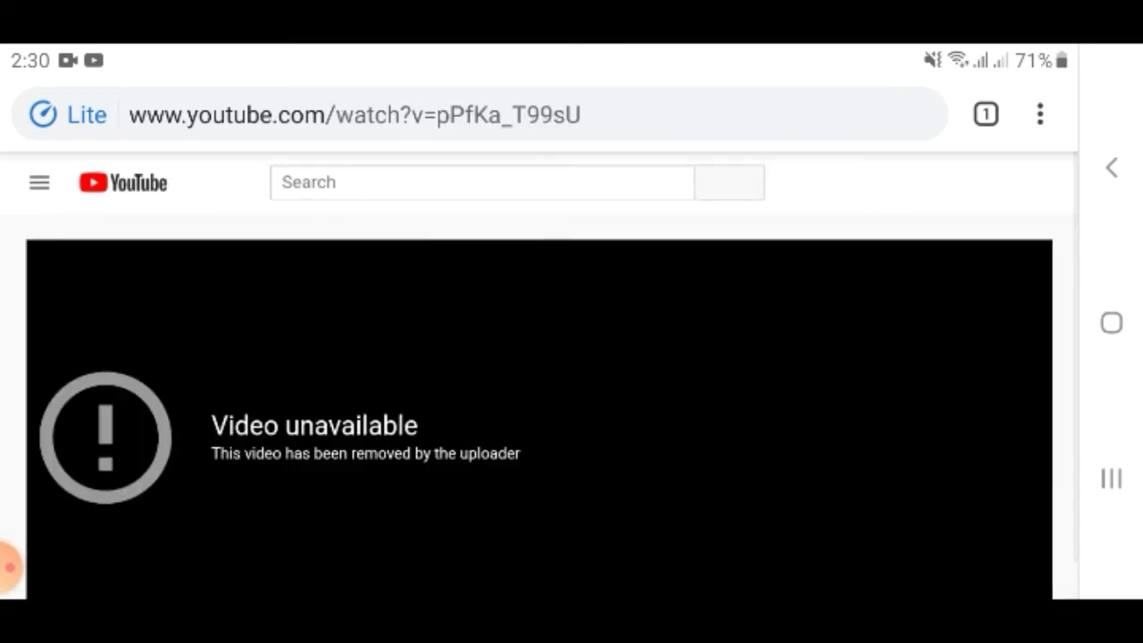
{"action": "scroll", "coordinate": [539, 357], "scroll_direction": "down", "scroll_amount": 2}
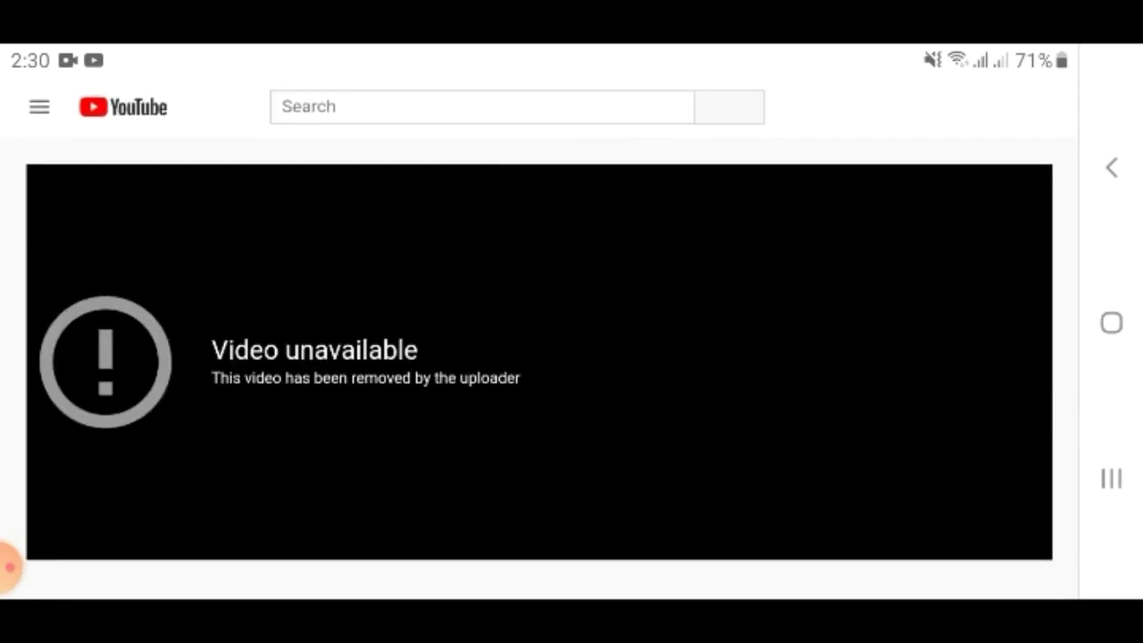
{"action": "scroll", "coordinate": [540, 357], "scroll_direction": "up", "scroll_amount": 2}
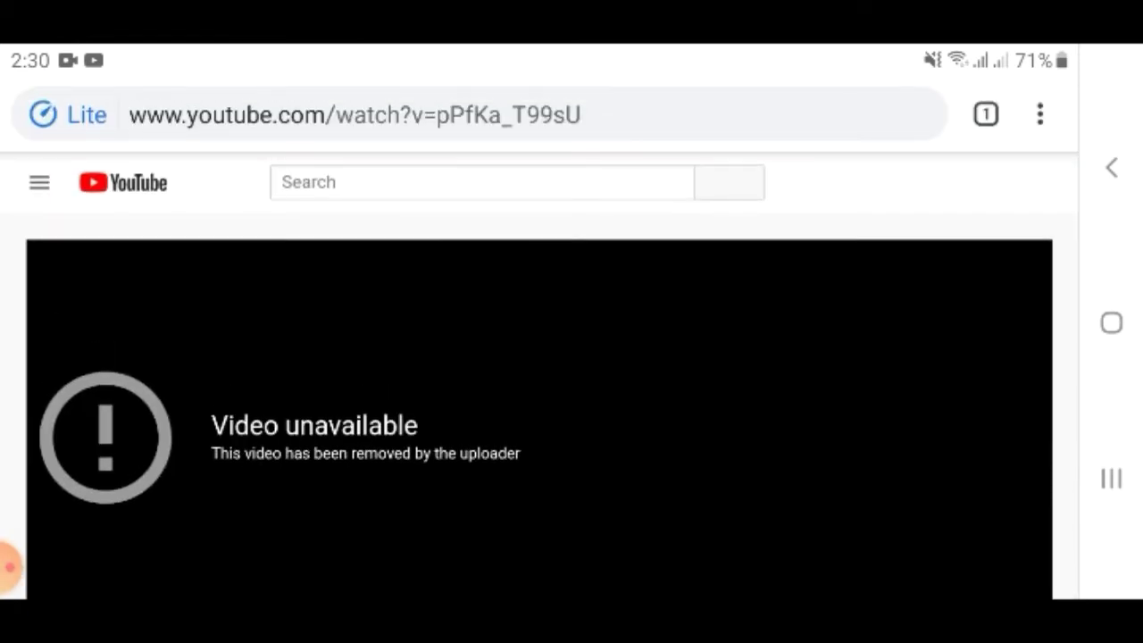
{"action": "left_click", "coordinate": [40, 183]}
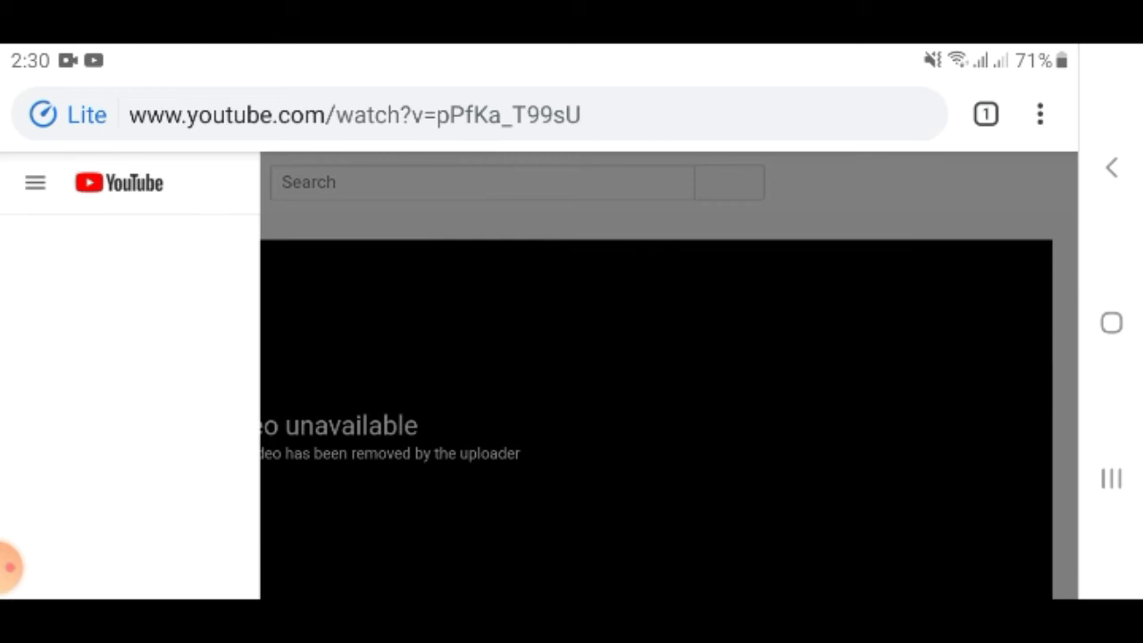
{"action": "scroll", "coordinate": [130, 402], "scroll_direction": "down", "scroll_amount": 5}
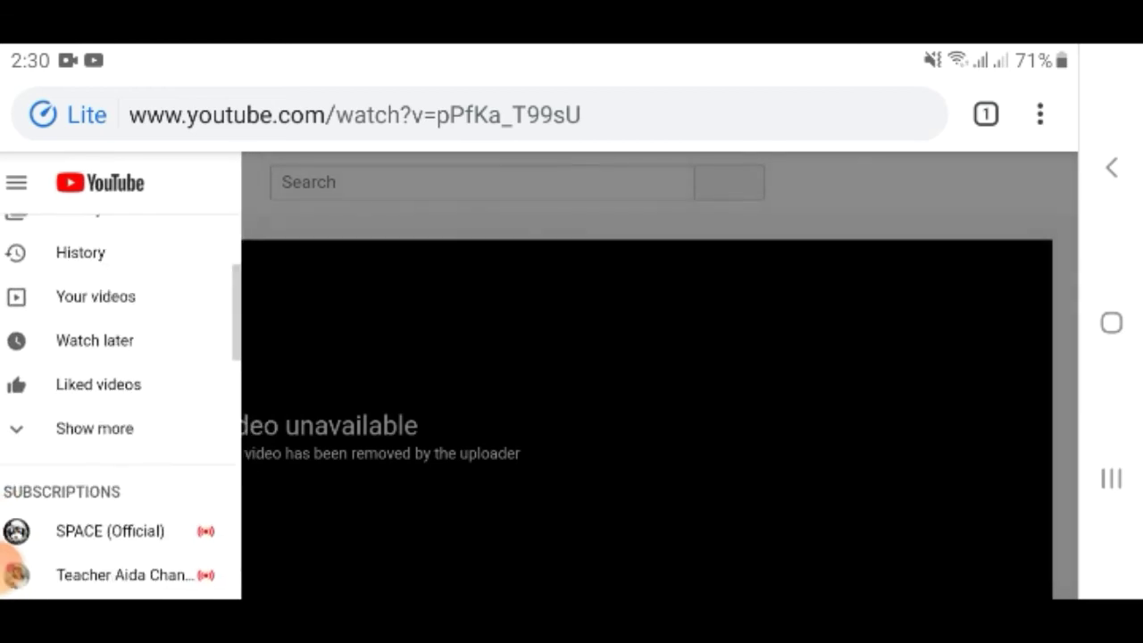
{"action": "scroll", "coordinate": [129, 402], "scroll_direction": "up", "scroll_amount": 5}
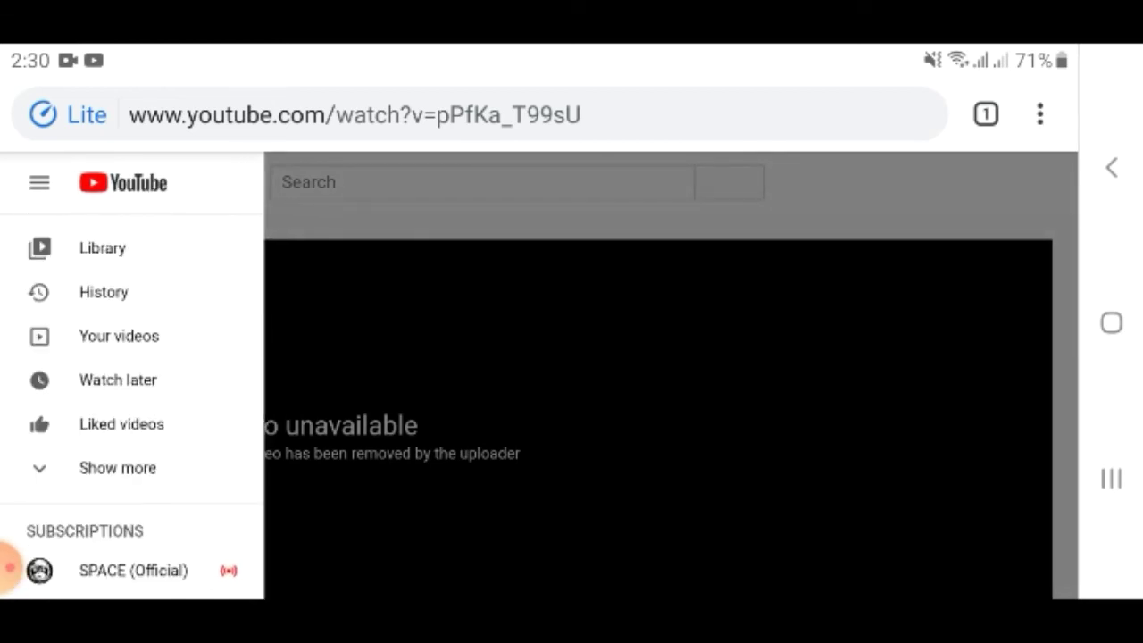
{"action": "left_click", "coordinate": [118, 336]}
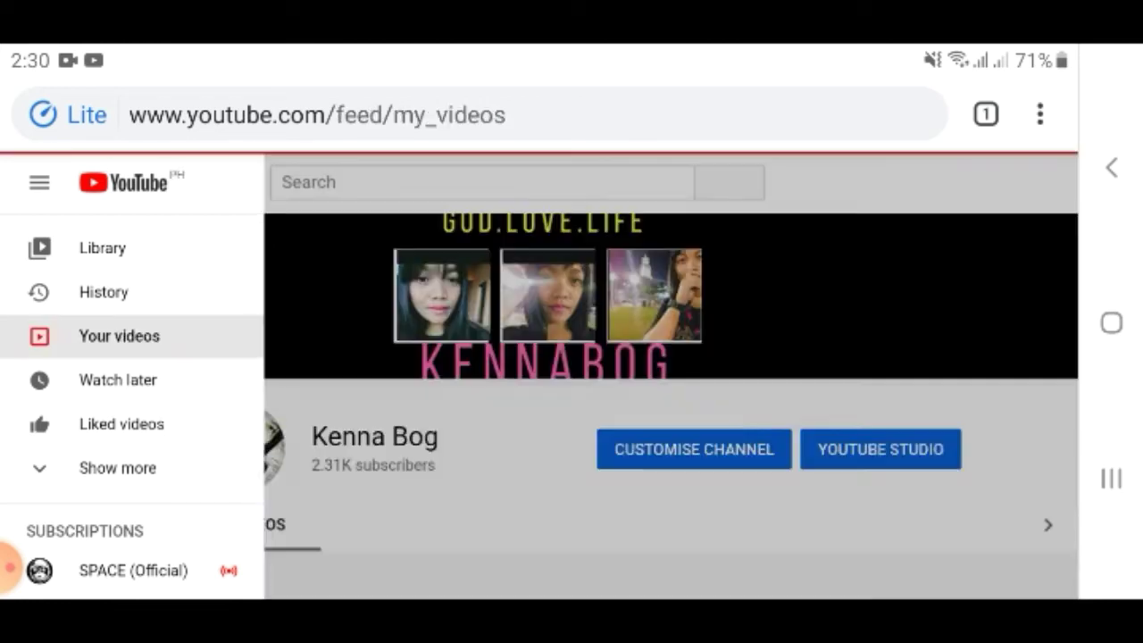
{"action": "scroll", "coordinate": [571, 357], "scroll_direction": "down", "scroll_amount": 3}
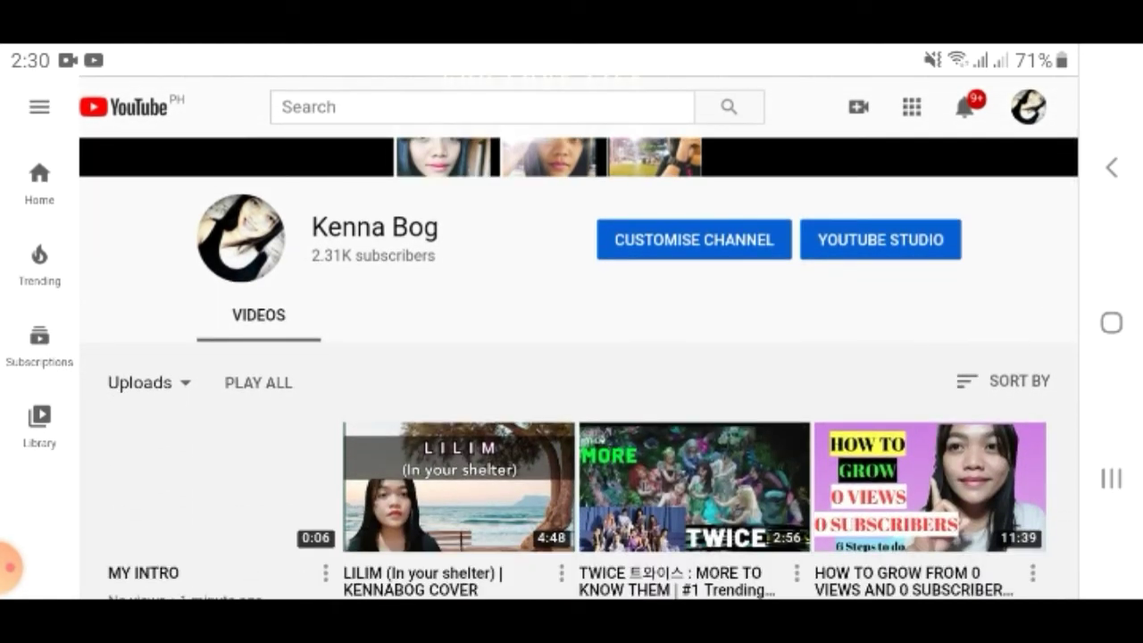
- Filter the channel videos to Uploads and play the 0:06 MY INTRO clip
{"action": "left_click", "coordinate": [148, 382]}
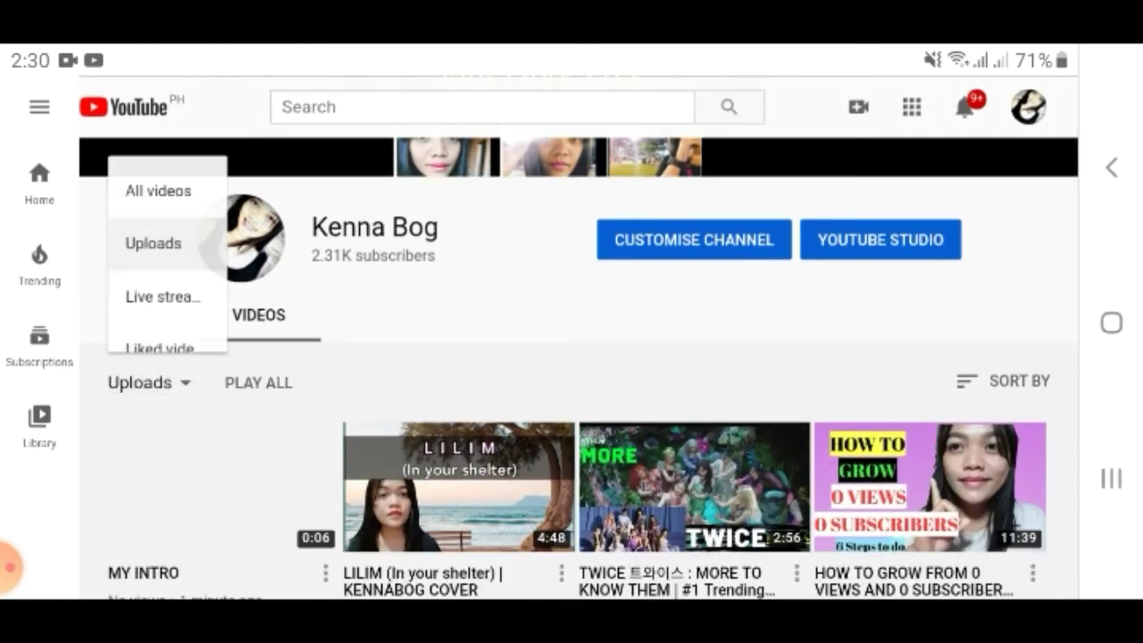
{"action": "left_click", "coordinate": [152, 243]}
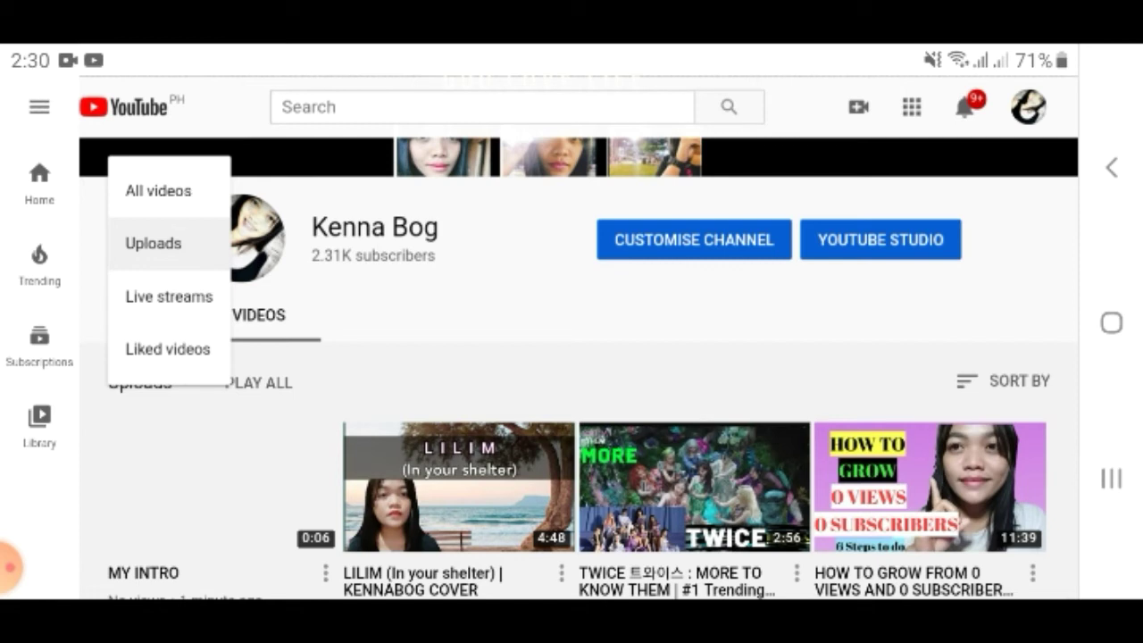
{"action": "left_click", "coordinate": [218, 487]}
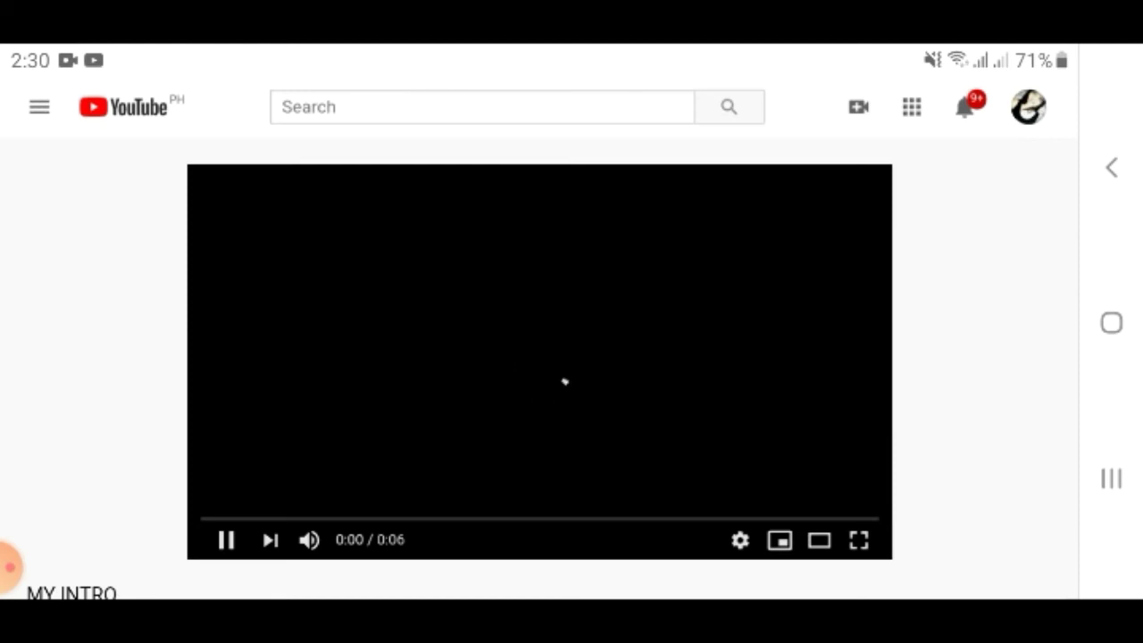
- Confirm MY INTRO is tagged Unlisted, then open it for editing in YouTube Studio
{"action": "scroll", "coordinate": [539, 357], "scroll_direction": "down", "scroll_amount": 3}
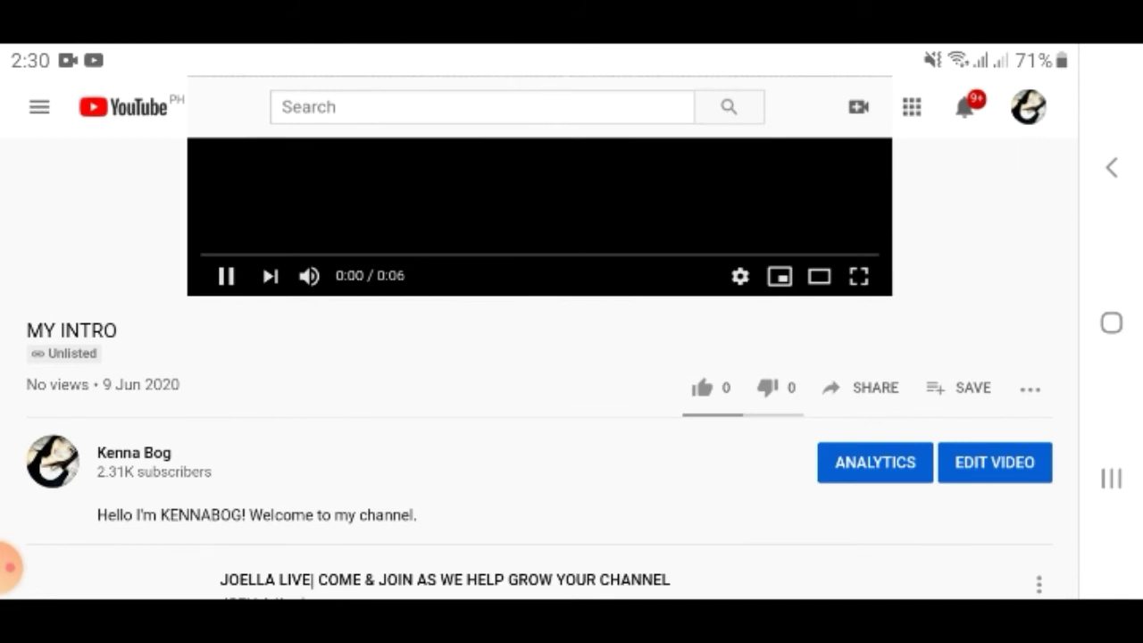
{"action": "scroll", "coordinate": [539, 357], "scroll_direction": "down", "scroll_amount": 2}
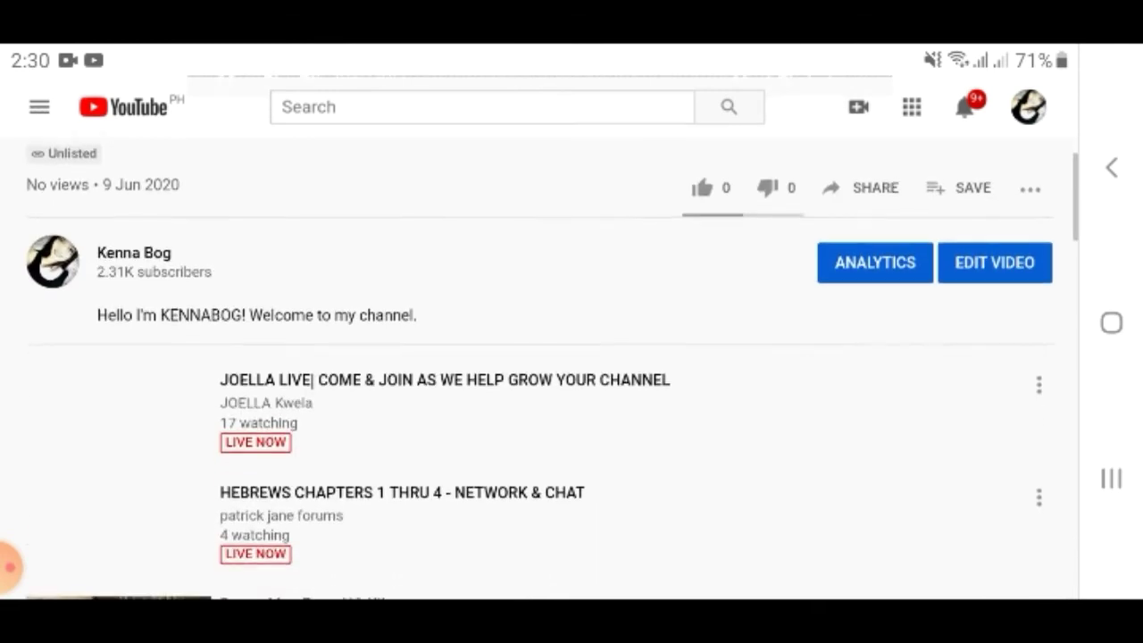
{"action": "scroll", "coordinate": [540, 357], "scroll_direction": "up", "scroll_amount": 1}
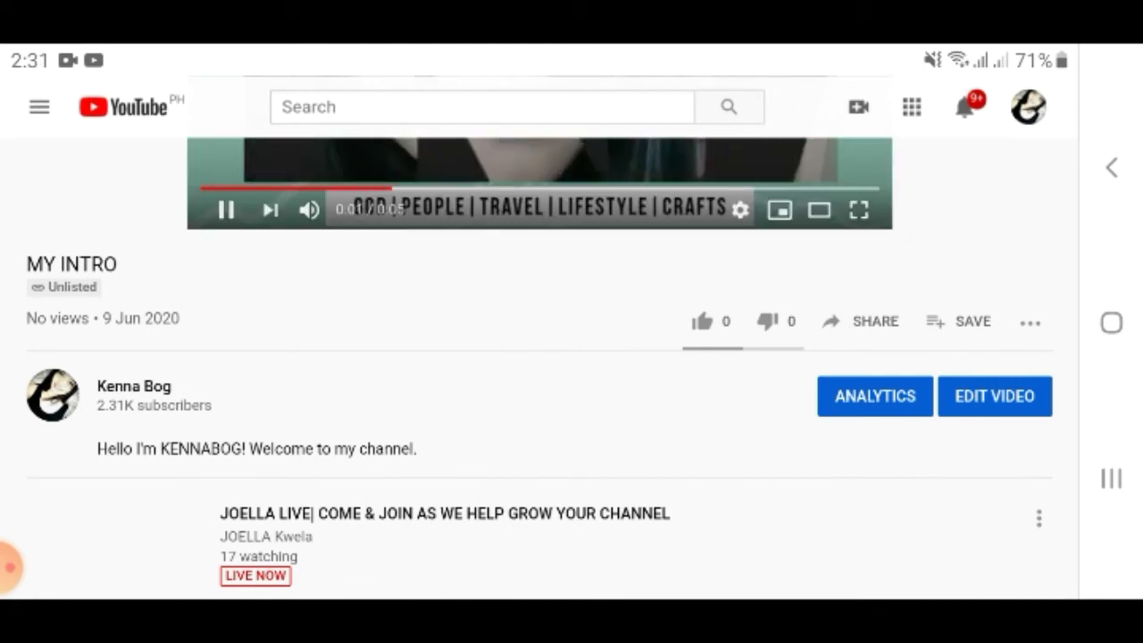
{"action": "left_click", "coordinate": [994, 396]}
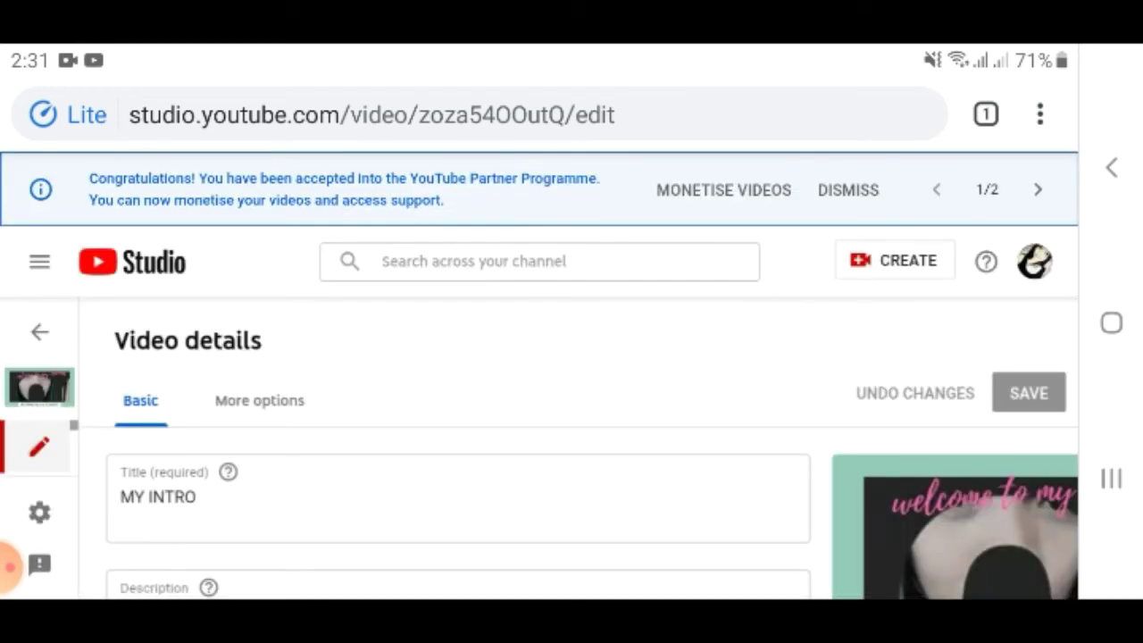
- Scroll the Studio details page to review the description, thumbnail and Unlisted visibility
{"action": "scroll", "coordinate": [579, 446], "scroll_direction": "down", "scroll_amount": 3}
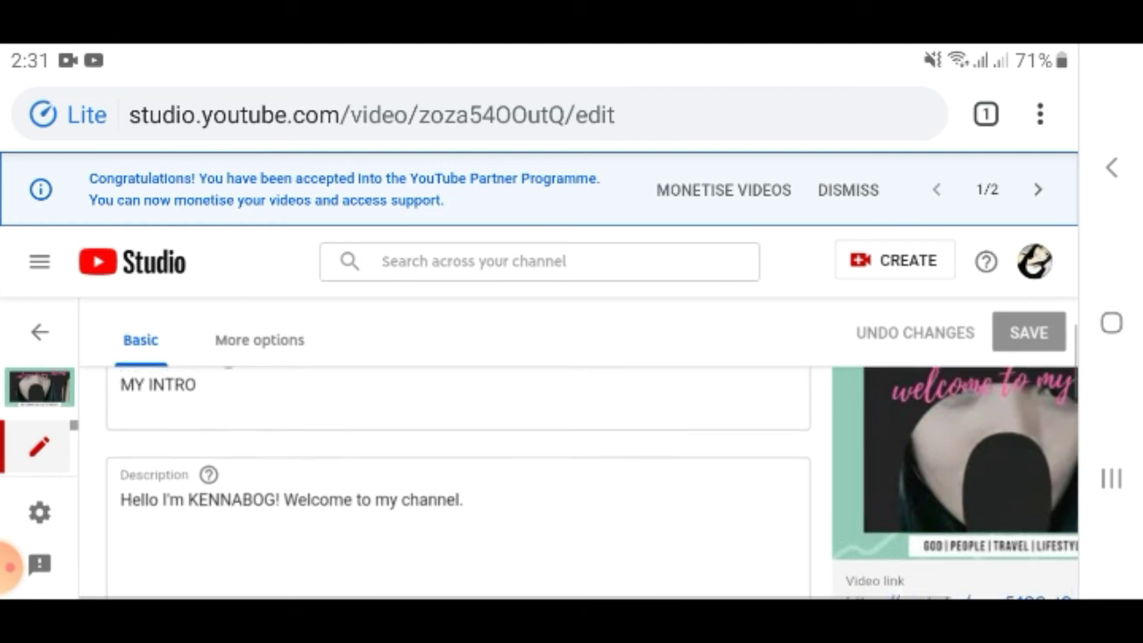
{"action": "scroll", "coordinate": [579, 447], "scroll_direction": "up", "scroll_amount": 2}
{"action": "scroll", "coordinate": [578, 447], "scroll_direction": "down", "scroll_amount": 5}
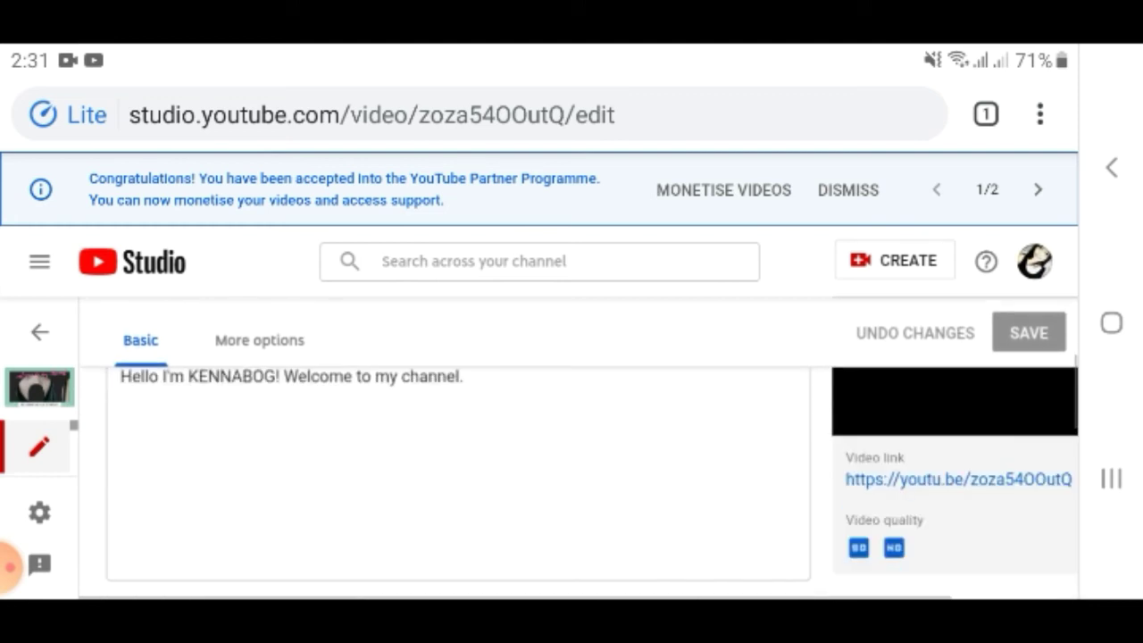
{"action": "scroll", "coordinate": [578, 456], "scroll_direction": "up", "scroll_amount": 3}
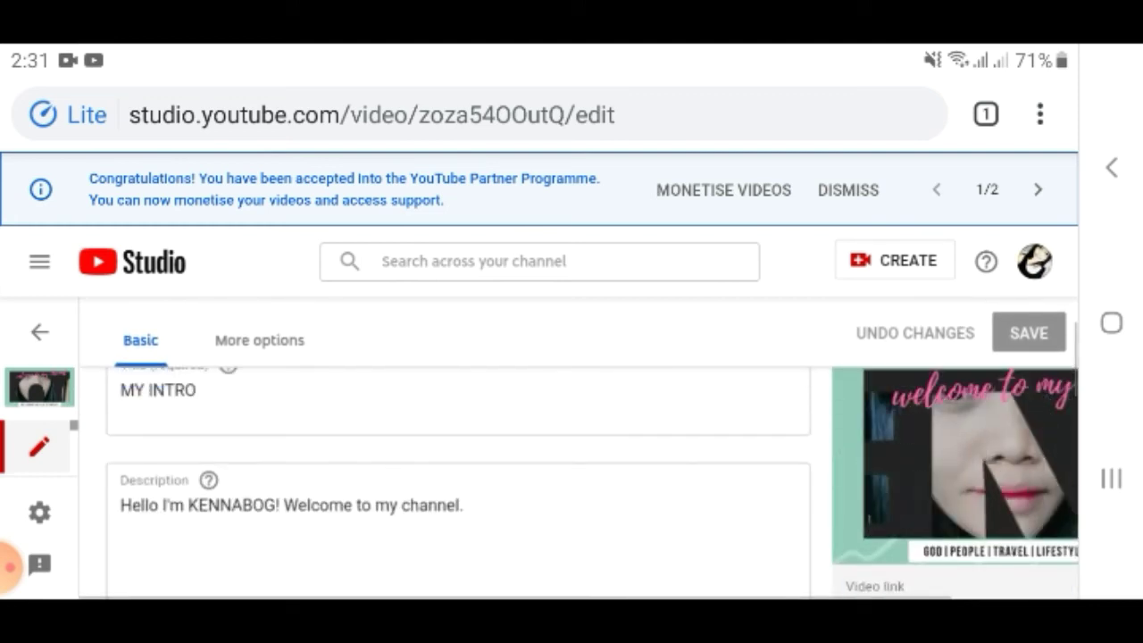
{"action": "scroll", "coordinate": [579, 455], "scroll_direction": "up", "scroll_amount": 2}
{"action": "scroll", "coordinate": [579, 447], "scroll_direction": "right", "scroll_amount": 1}
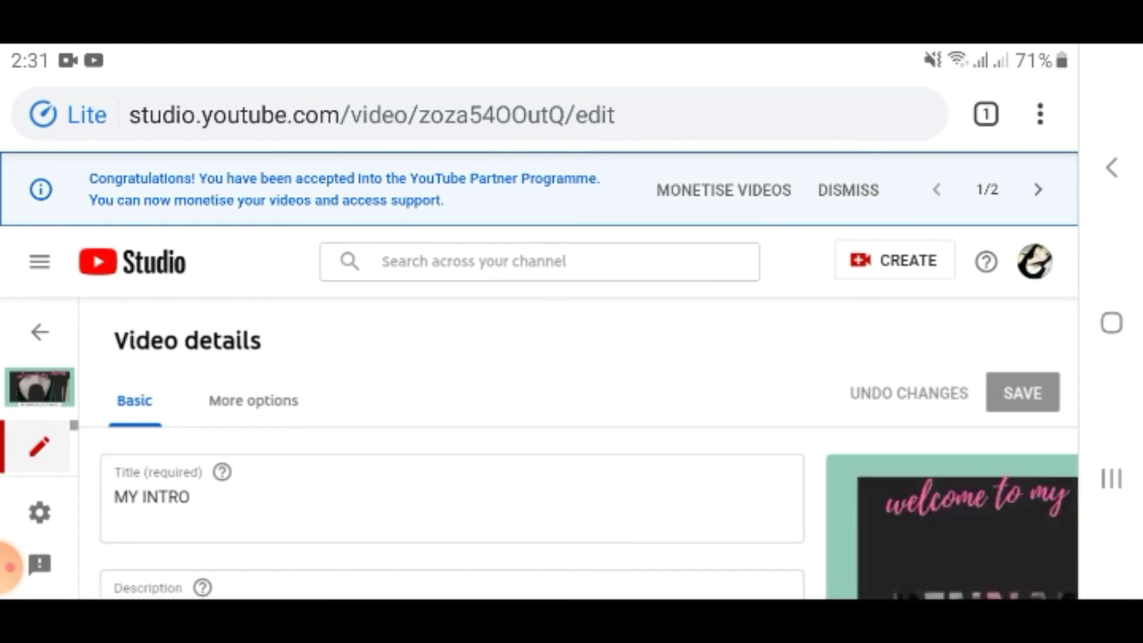
{"action": "scroll", "coordinate": [447, 491], "scroll_direction": "down", "scroll_amount": 3}
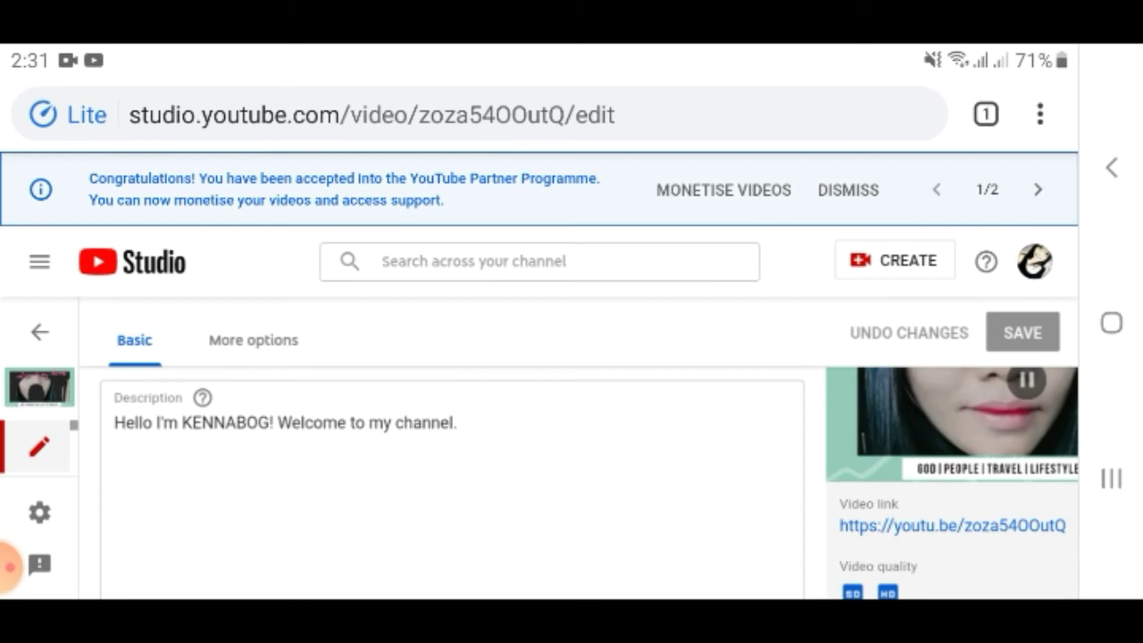
{"action": "scroll", "coordinate": [447, 491], "scroll_direction": "down", "scroll_amount": 5}
{"action": "scroll", "coordinate": [535, 455], "scroll_direction": "right", "scroll_amount": 3}
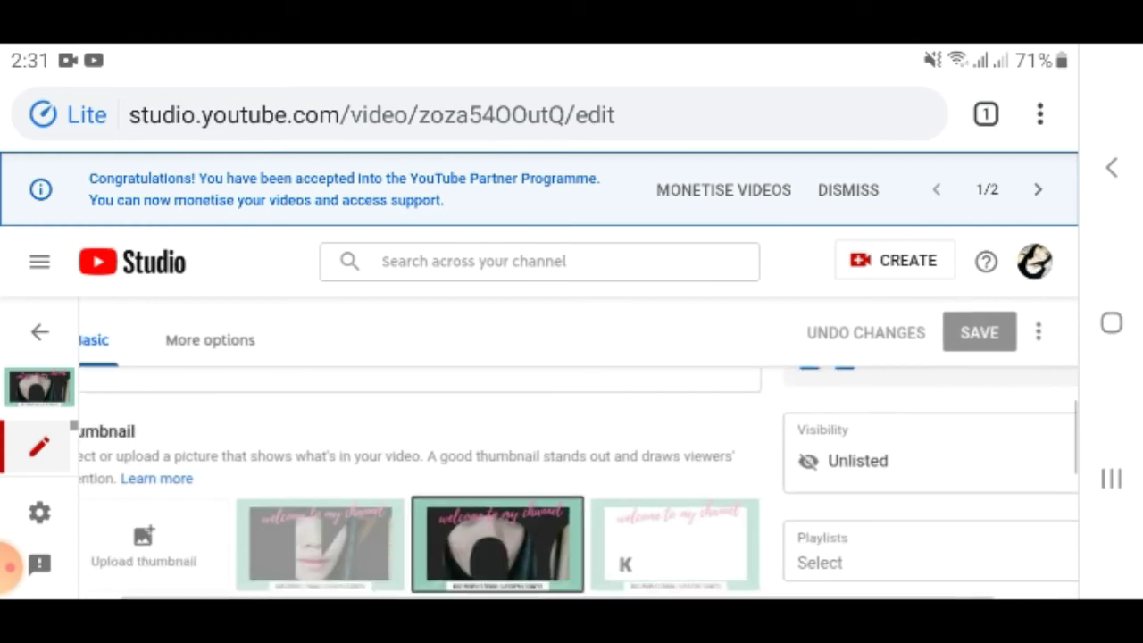
{"action": "scroll", "coordinate": [536, 455], "scroll_direction": "up", "scroll_amount": 1}
{"action": "scroll", "coordinate": [571, 446], "scroll_direction": "up", "scroll_amount": 4}
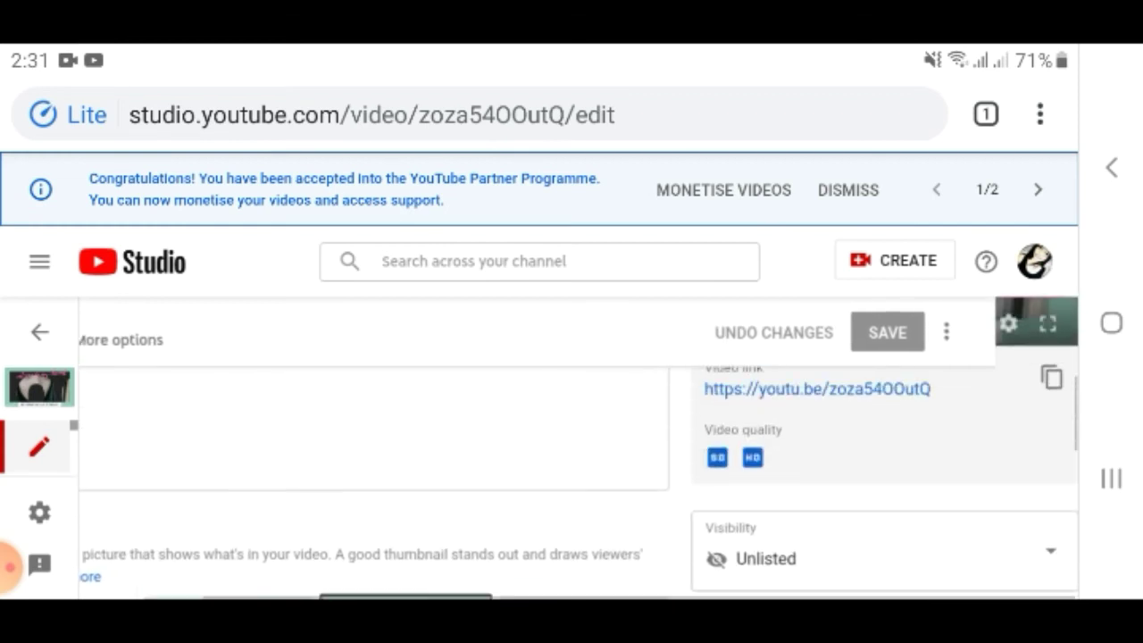
{"action": "scroll", "coordinate": [571, 446], "scroll_direction": "down", "scroll_amount": 4}
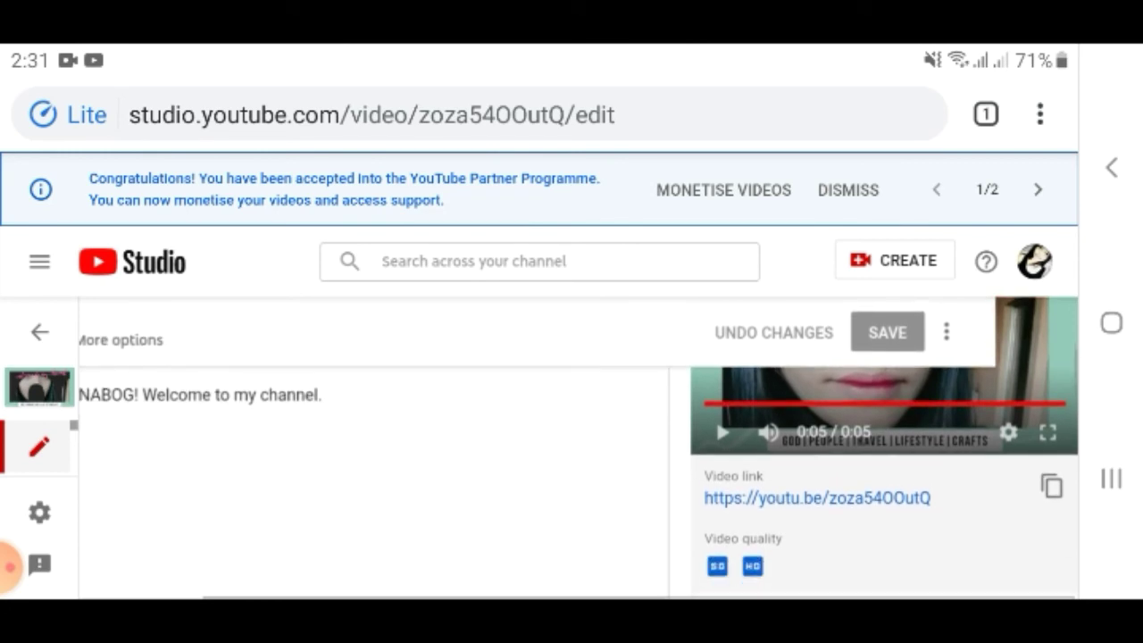
{"action": "scroll", "coordinate": [571, 446], "scroll_direction": "up", "scroll_amount": 2}
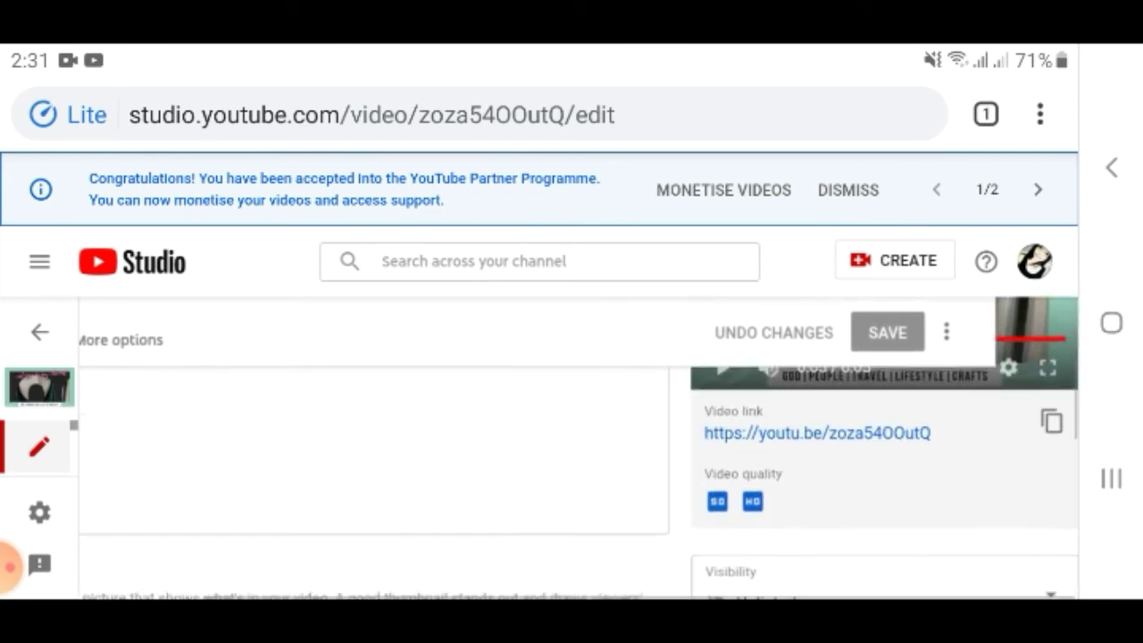
{"action": "scroll", "coordinate": [571, 447], "scroll_direction": "down", "scroll_amount": 3}
{"action": "scroll", "coordinate": [571, 447], "scroll_direction": "down", "scroll_amount": 1}
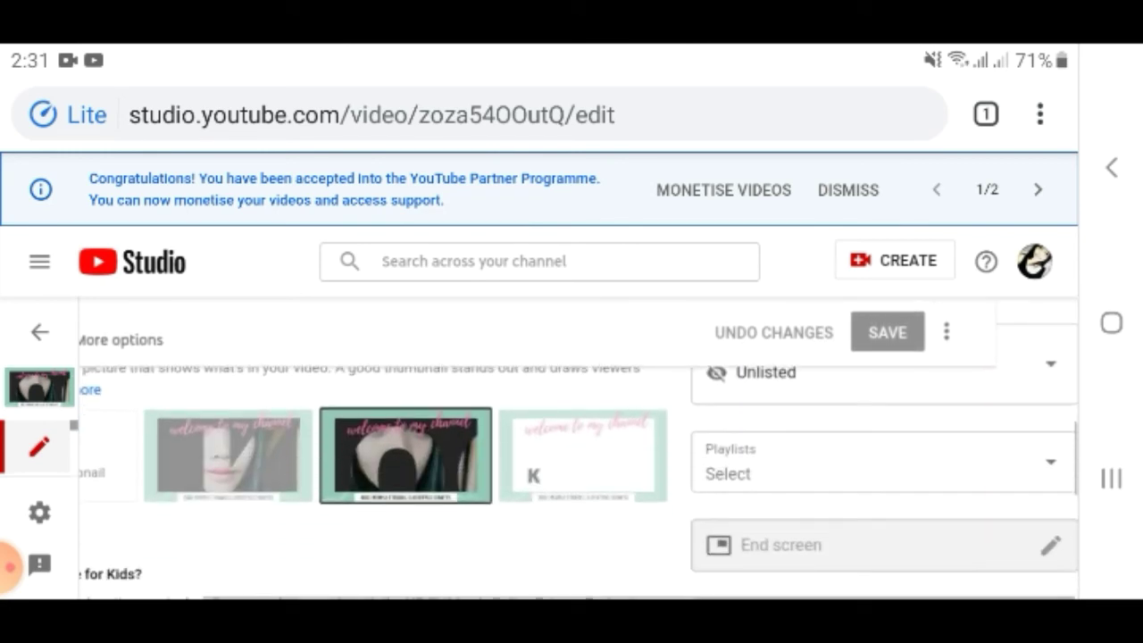
{"action": "scroll", "coordinate": [1007, 477], "scroll_direction": "up", "scroll_amount": 1}
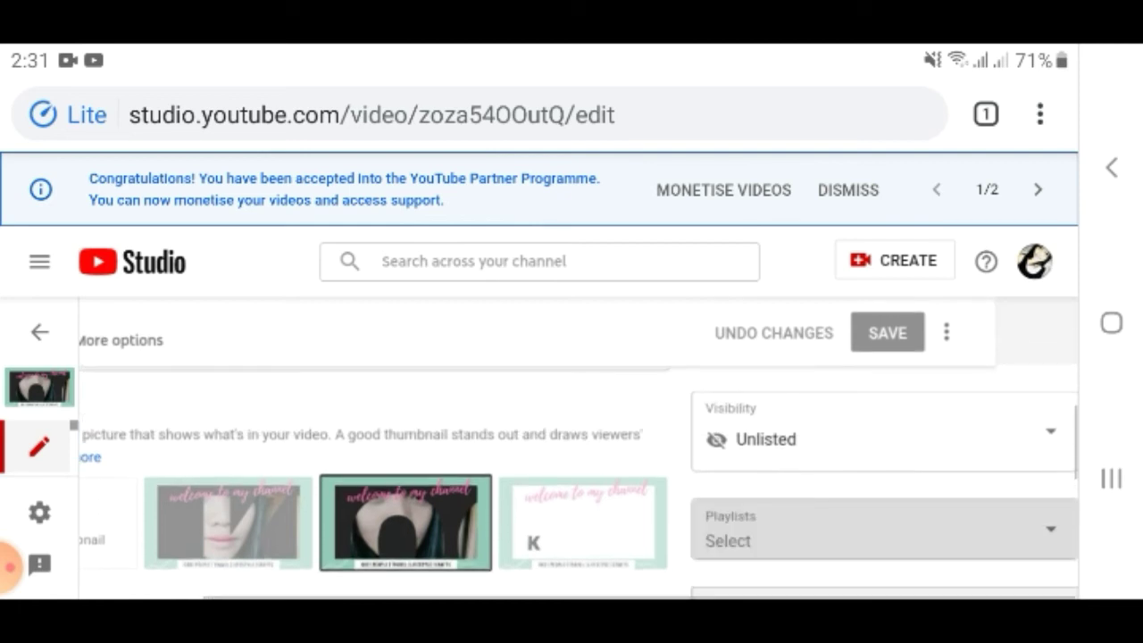
- Change MY INTRO's visibility from Unlisted to a scheduled release
{"action": "left_click", "coordinate": [884, 438]}
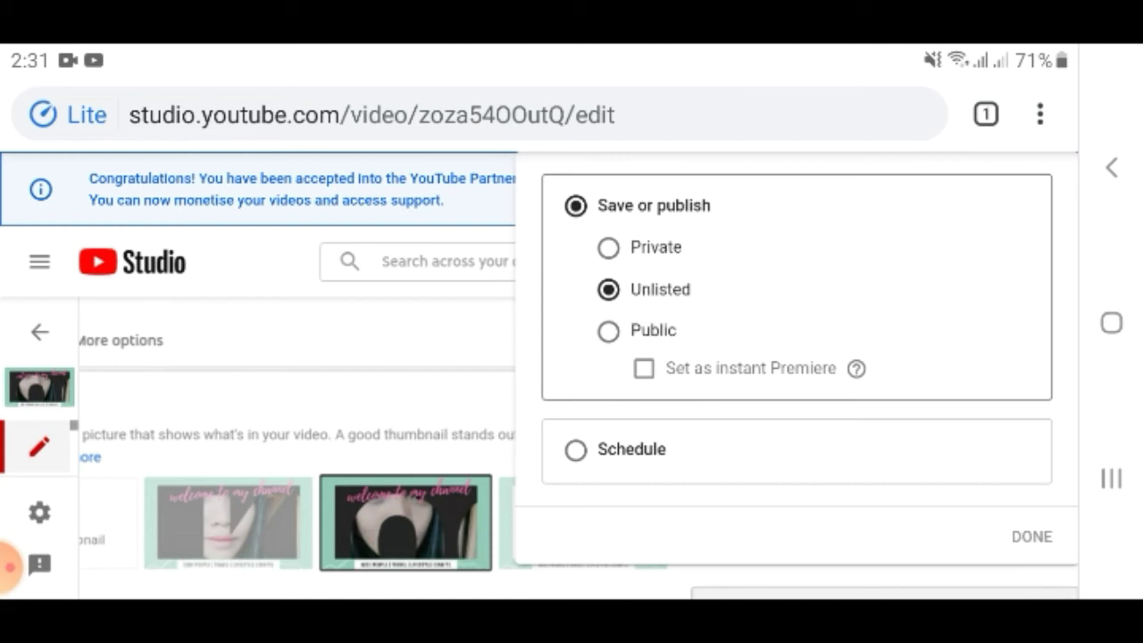
{"action": "left_click", "coordinate": [643, 330]}
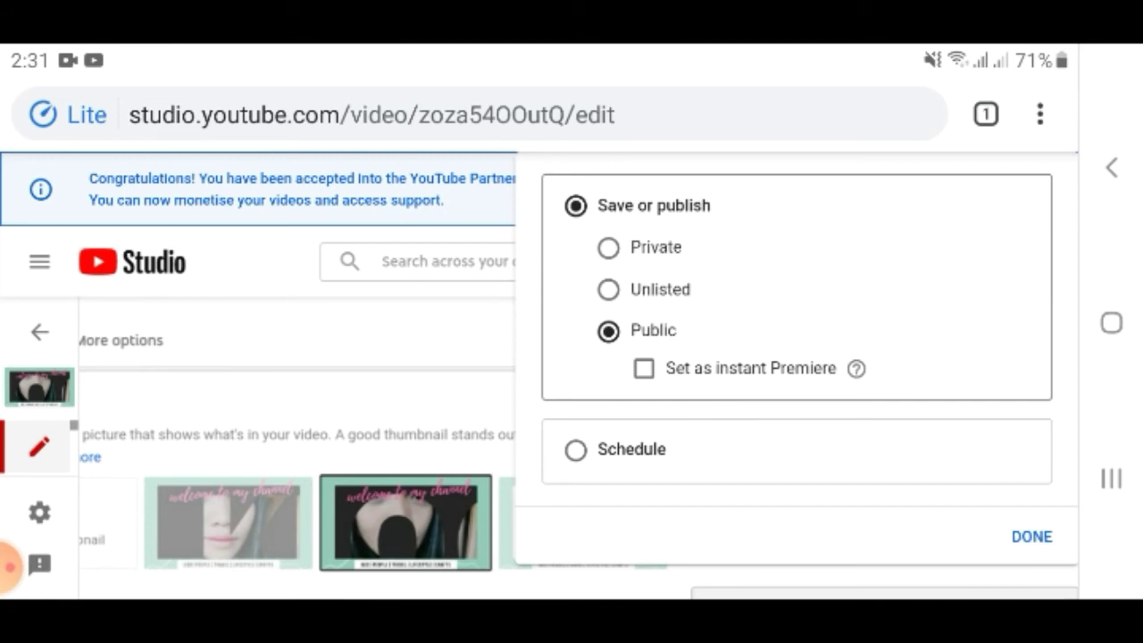
{"action": "left_click", "coordinate": [625, 449]}
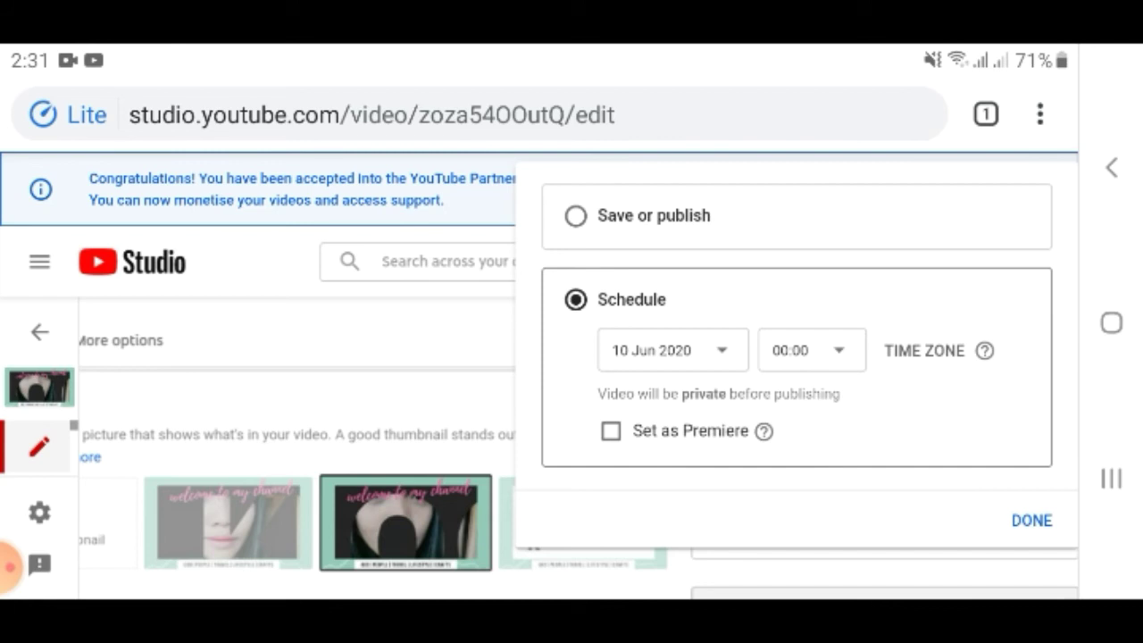
- Schedule it for 10 Jun 2020 at 13:00 as a Premiere and confirm
{"action": "left_click", "coordinate": [804, 350]}
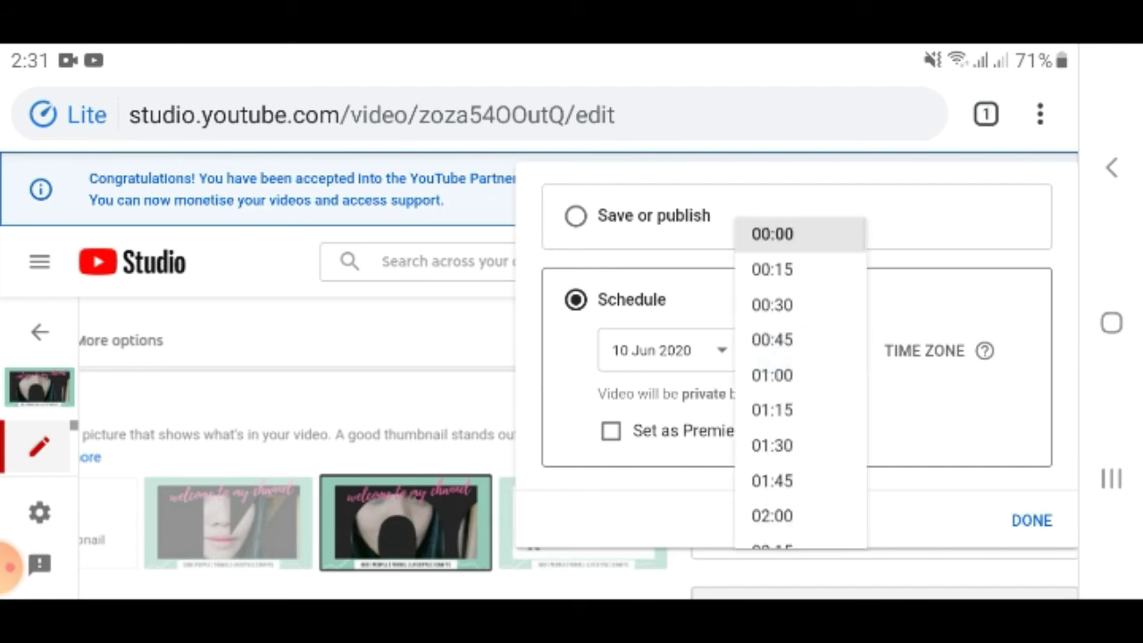
{"action": "scroll", "coordinate": [800, 384], "scroll_direction": "down", "scroll_amount": 3}
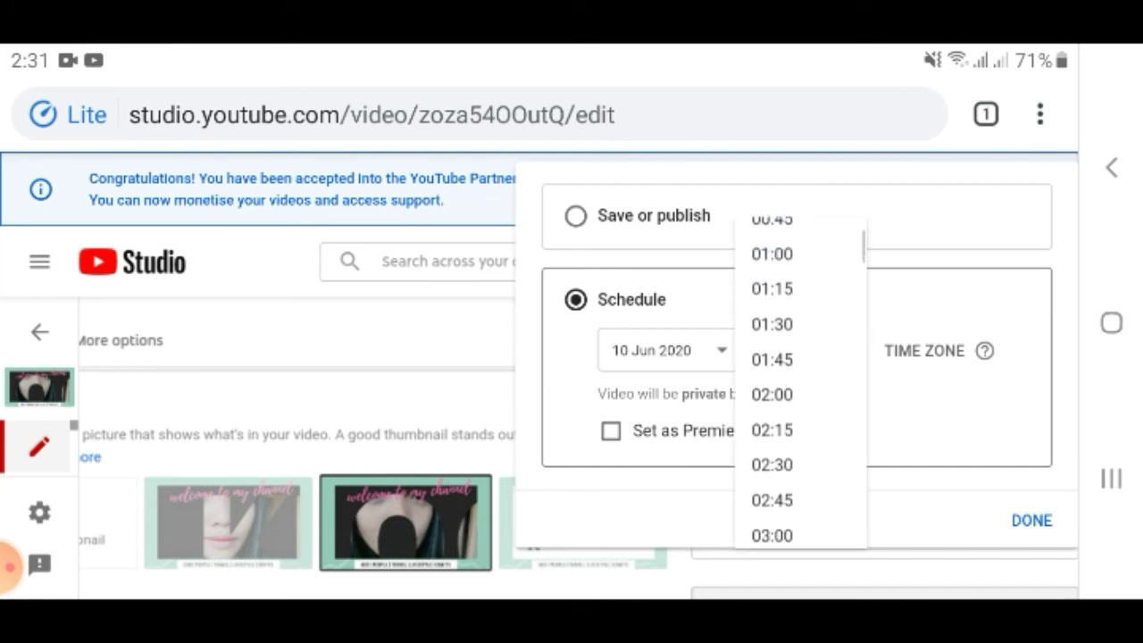
{"action": "scroll", "coordinate": [800, 384], "scroll_direction": "down", "scroll_amount": 3}
{"action": "scroll", "coordinate": [800, 384], "scroll_direction": "down", "scroll_amount": 2}
{"action": "scroll", "coordinate": [800, 384], "scroll_direction": "down", "scroll_amount": 6}
{"action": "scroll", "coordinate": [800, 384], "scroll_direction": "down", "scroll_amount": 5}
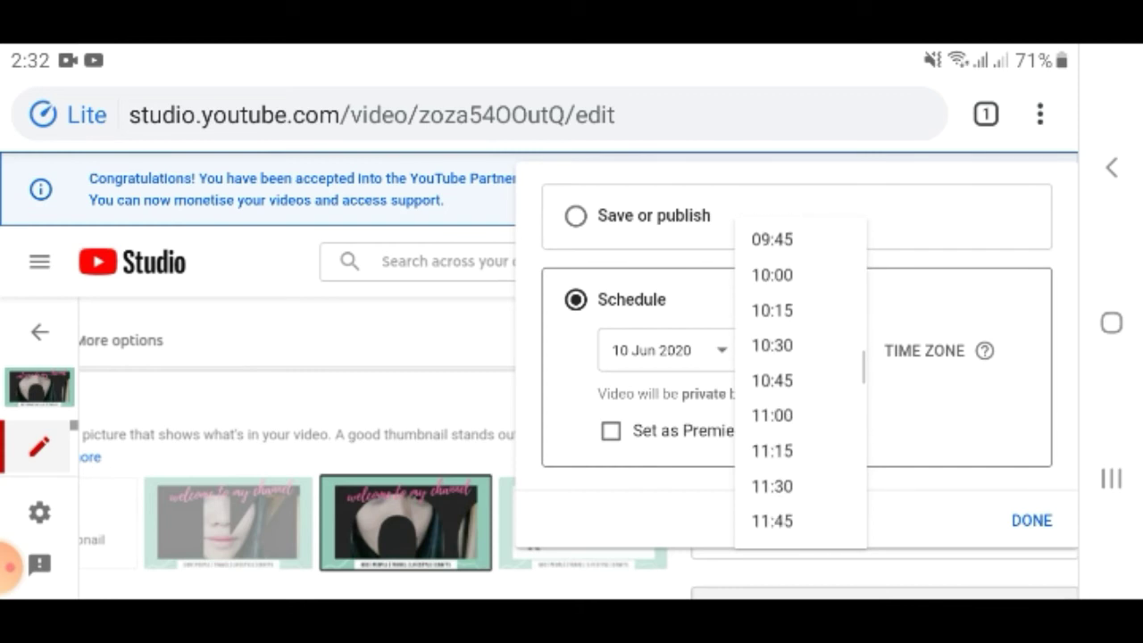
{"action": "scroll", "coordinate": [800, 384], "scroll_direction": "down", "scroll_amount": 5}
{"action": "scroll", "coordinate": [800, 384], "scroll_direction": "down", "scroll_amount": 2}
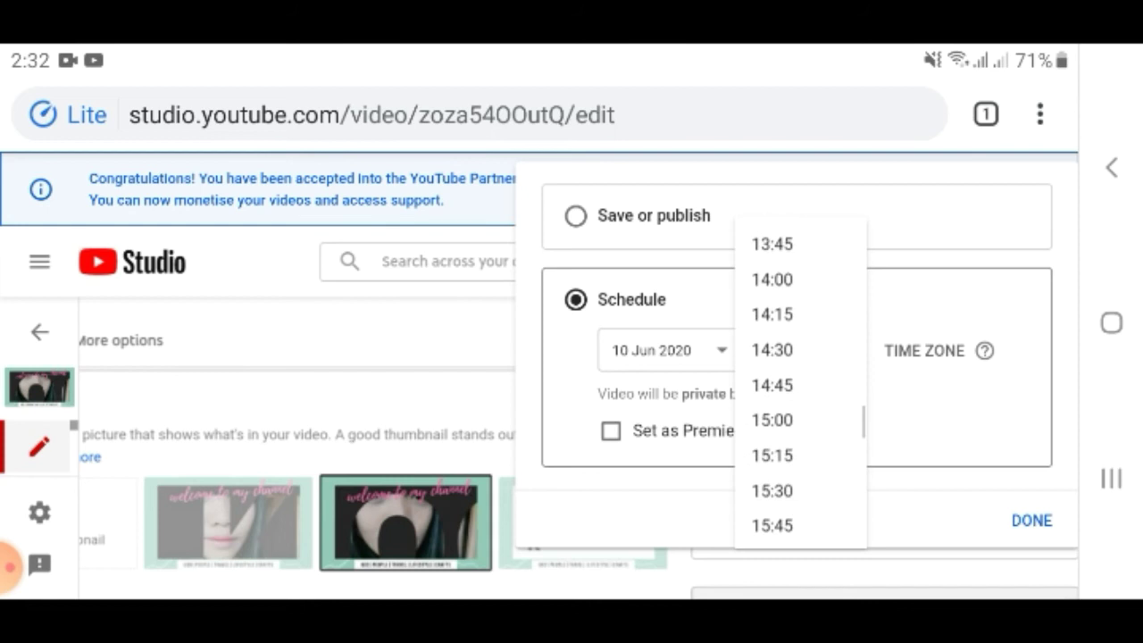
{"action": "scroll", "coordinate": [800, 384], "scroll_direction": "up", "scroll_amount": 4}
{"action": "scroll", "coordinate": [799, 384], "scroll_direction": "up", "scroll_amount": 1}
{"action": "scroll", "coordinate": [800, 384], "scroll_direction": "up", "scroll_amount": 1}
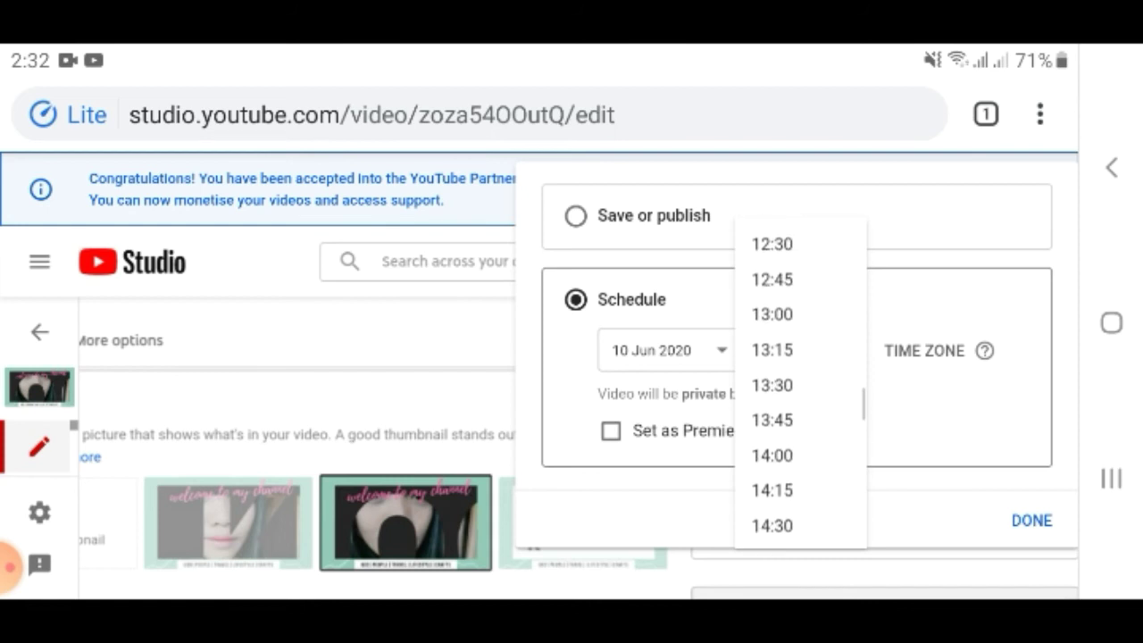
{"action": "scroll", "coordinate": [800, 384], "scroll_direction": "up", "scroll_amount": 2}
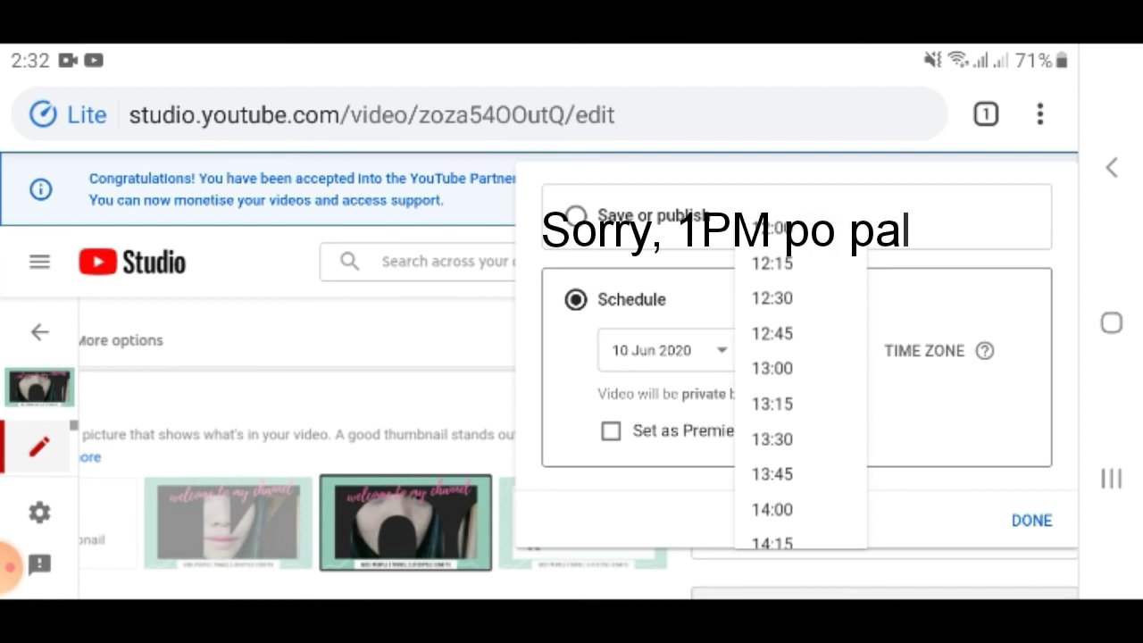
{"action": "left_click", "coordinate": [772, 368]}
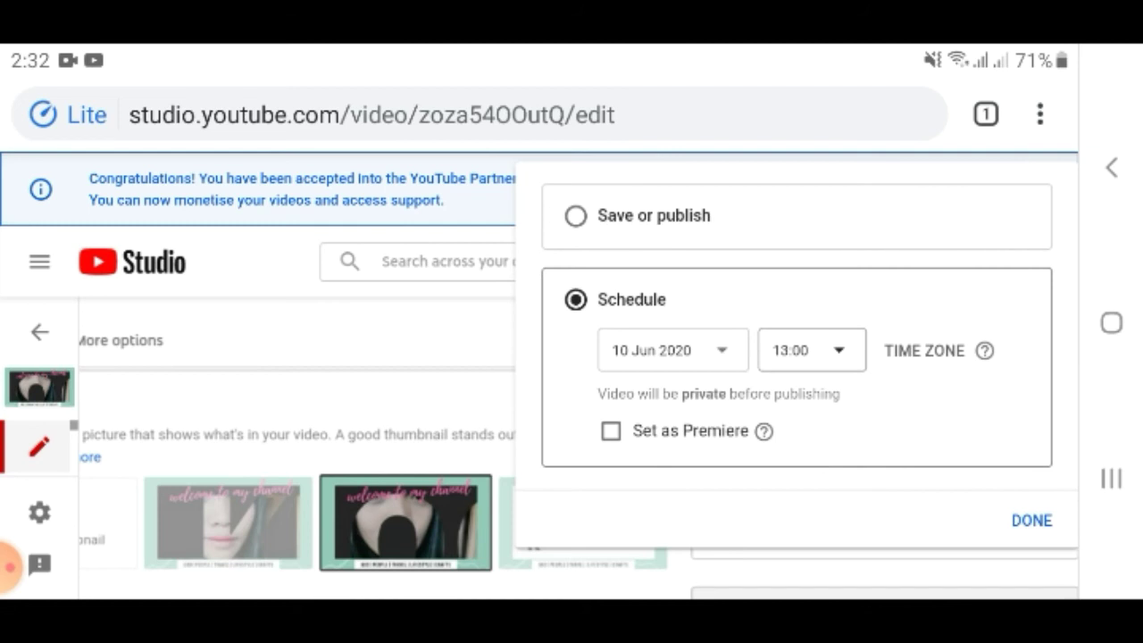
{"action": "left_click", "coordinate": [611, 430]}
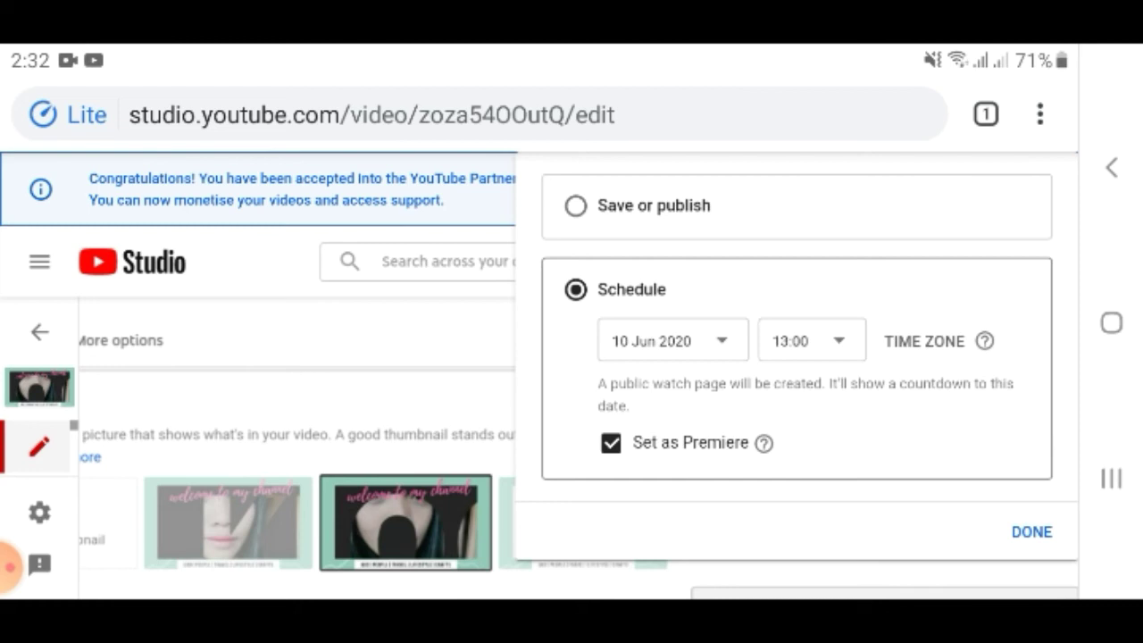
{"action": "left_click", "coordinate": [1031, 531]}
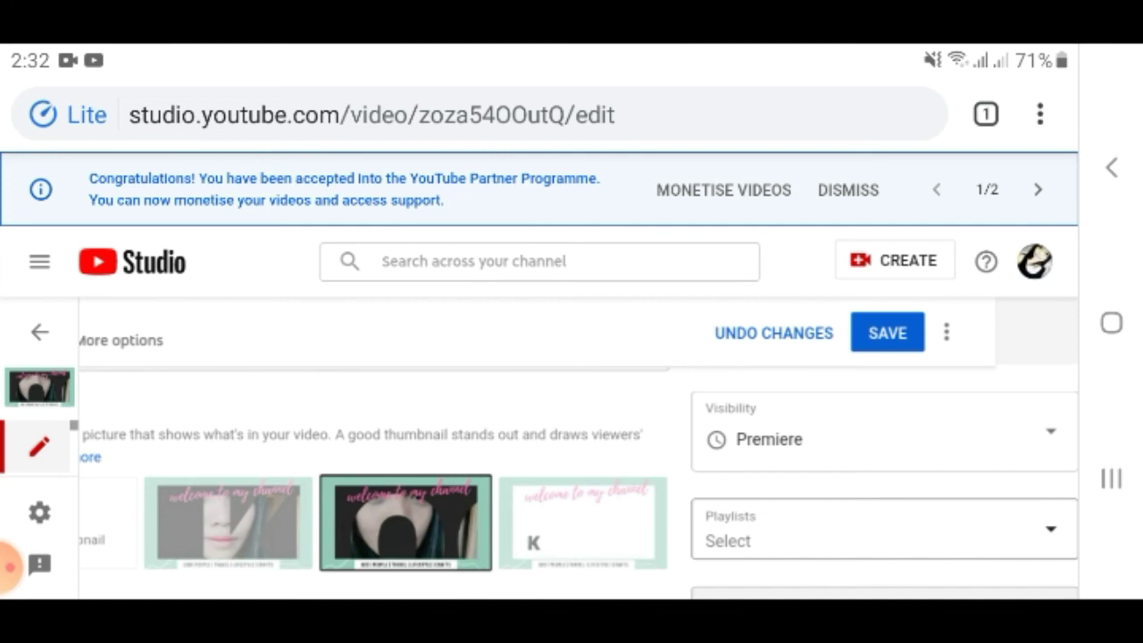
- Scroll the YouTube app's Videos list to check MY INTRO sits above the LILIM cover
{"action": "scroll", "coordinate": [571, 447], "scroll_direction": "down", "scroll_amount": 3}
{"action": "scroll", "coordinate": [571, 447], "scroll_direction": "up", "scroll_amount": 3}
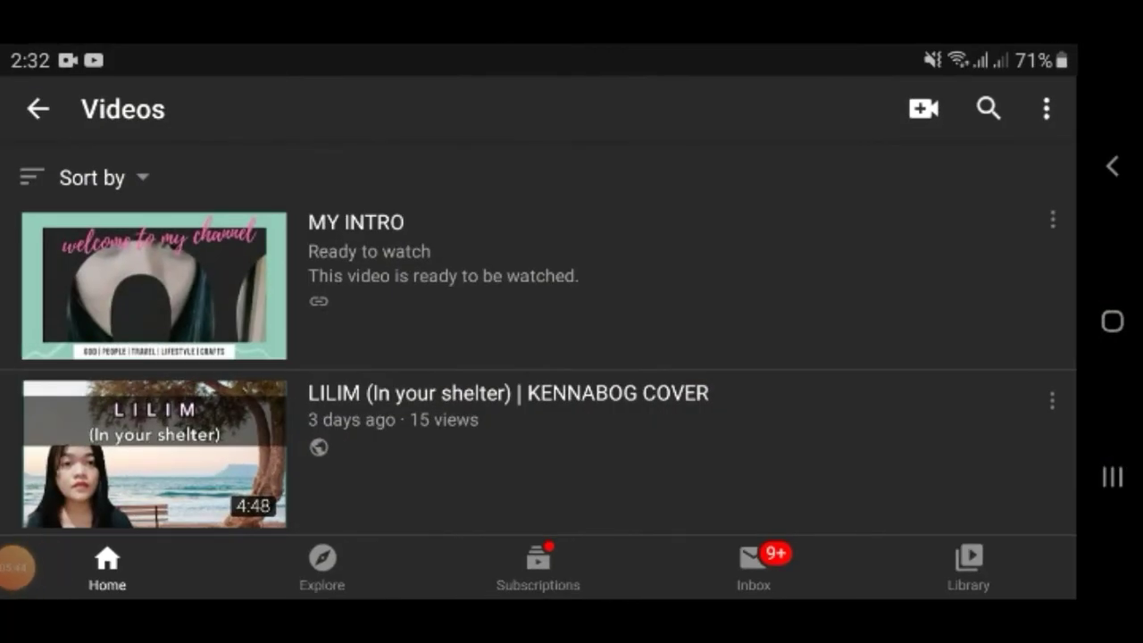
- Play MY INTRO through to its end screen, then minimize the player and close it
{"action": "scroll", "coordinate": [535, 339], "scroll_direction": "down", "scroll_amount": 3}
{"action": "scroll", "coordinate": [535, 339], "scroll_direction": "up", "scroll_amount": 3}
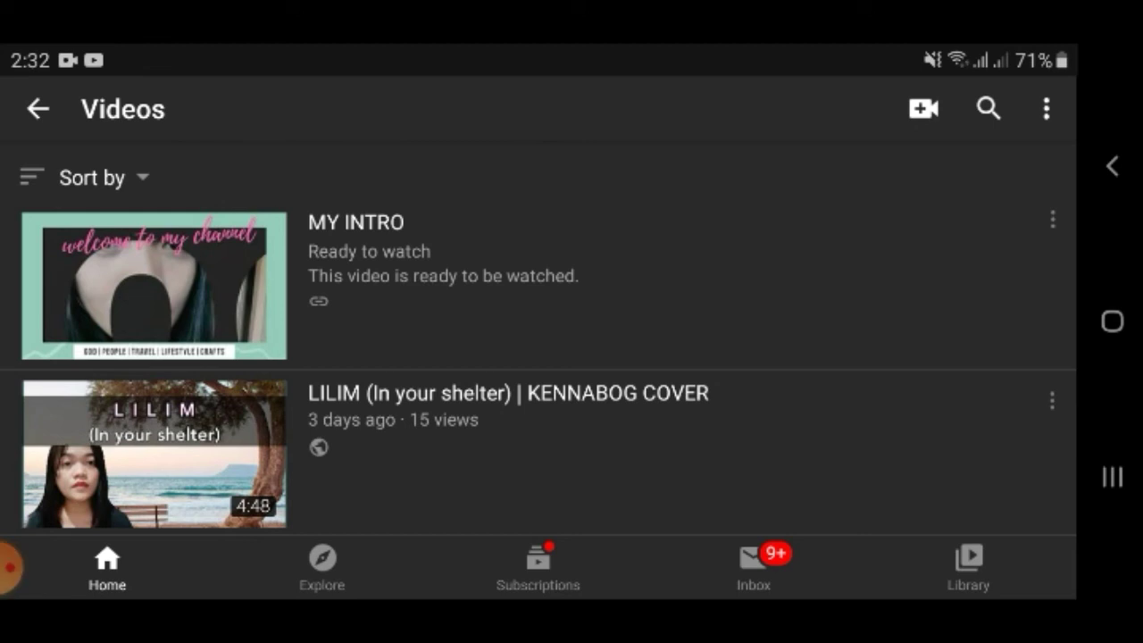
{"action": "left_click", "coordinate": [473, 286]}
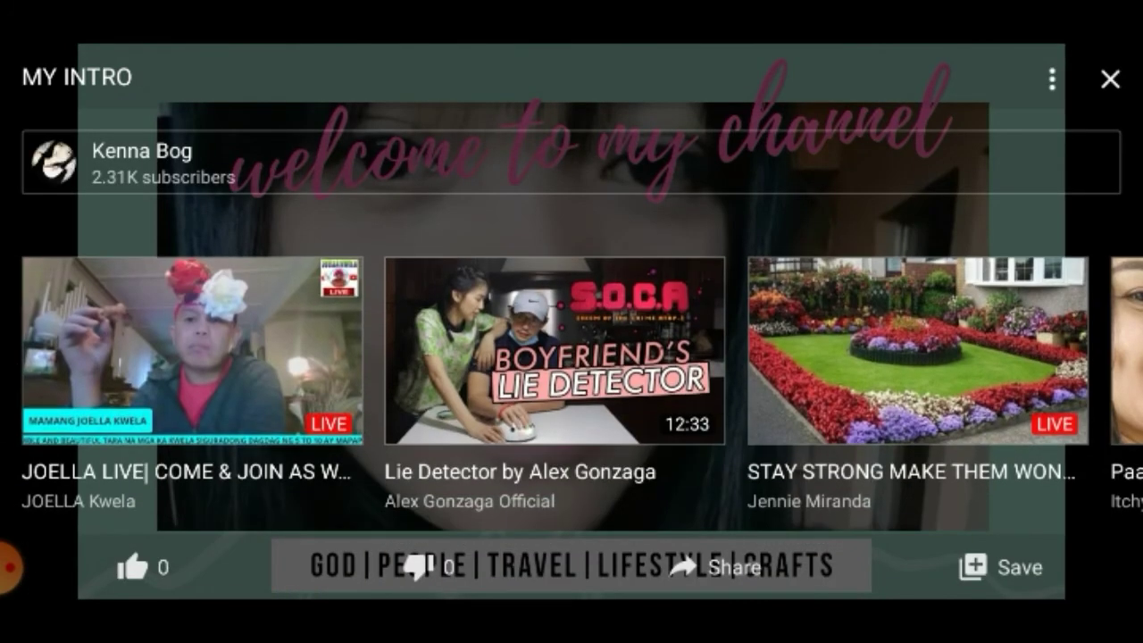
{"action": "left_click", "coordinate": [1110, 79]}
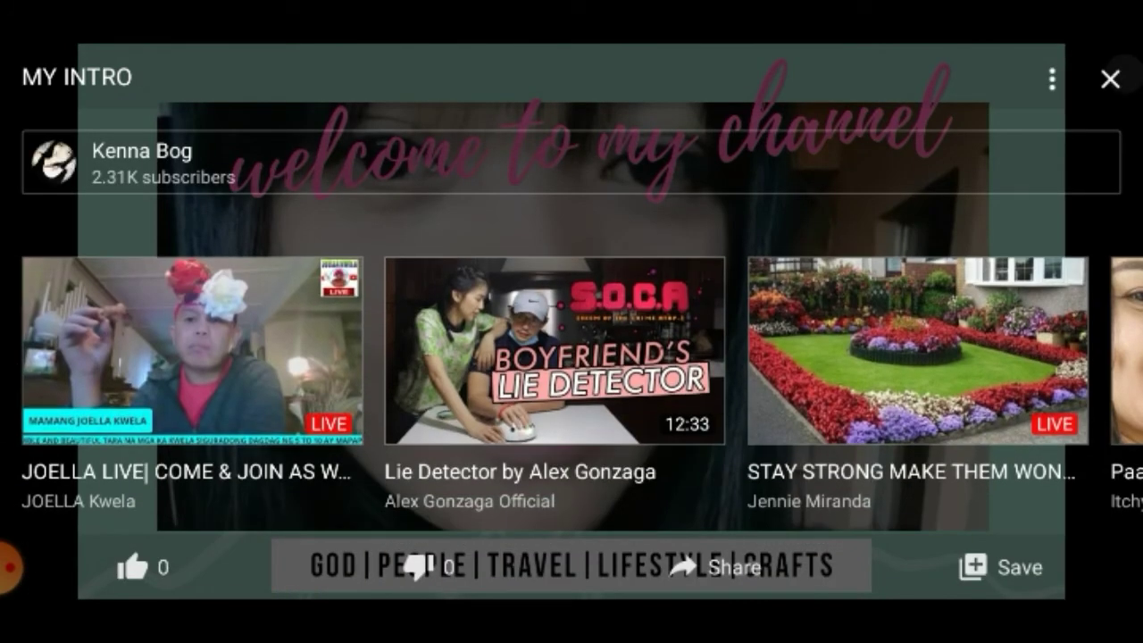
{"action": "left_click", "coordinate": [38, 76]}
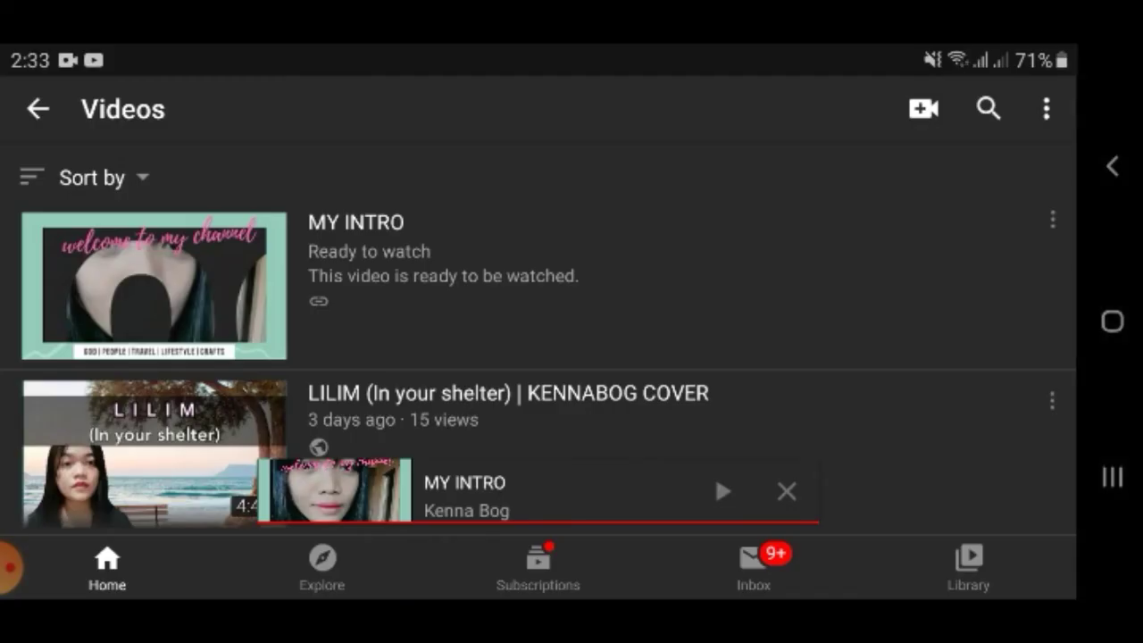
{"action": "left_click", "coordinate": [786, 491]}
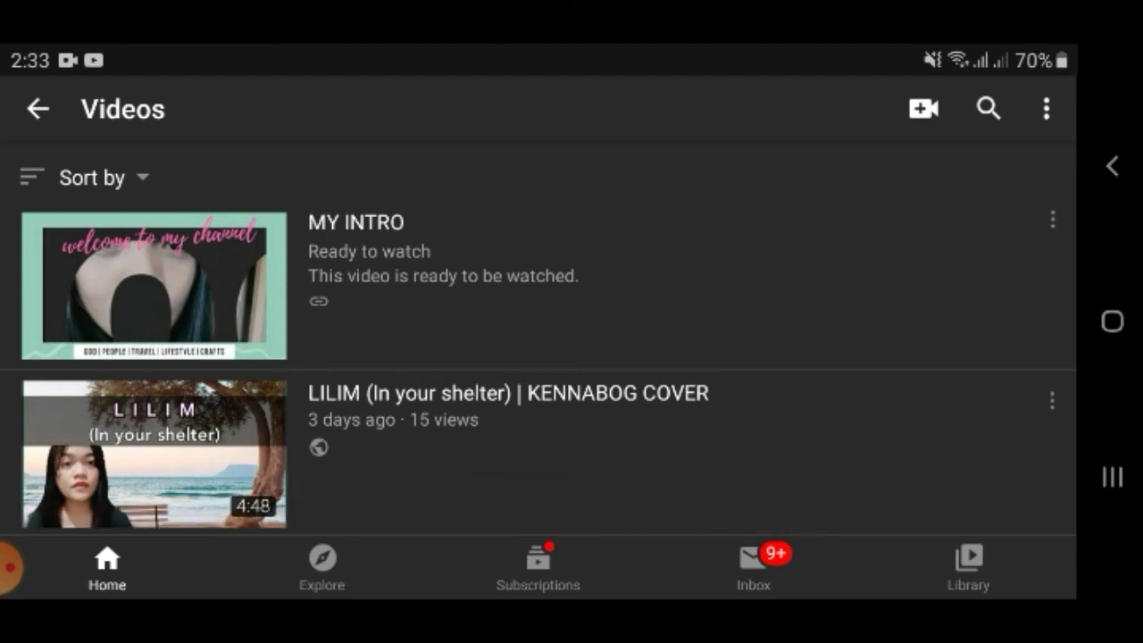
- Replay MY INTRO, shrink it to the miniplayer, and return to the Home feed
{"action": "scroll", "coordinate": [538, 357], "scroll_direction": "down", "scroll_amount": 2}
{"action": "scroll", "coordinate": [538, 358], "scroll_direction": "up", "scroll_amount": 3}
{"action": "left_click", "coordinate": [401, 268]}
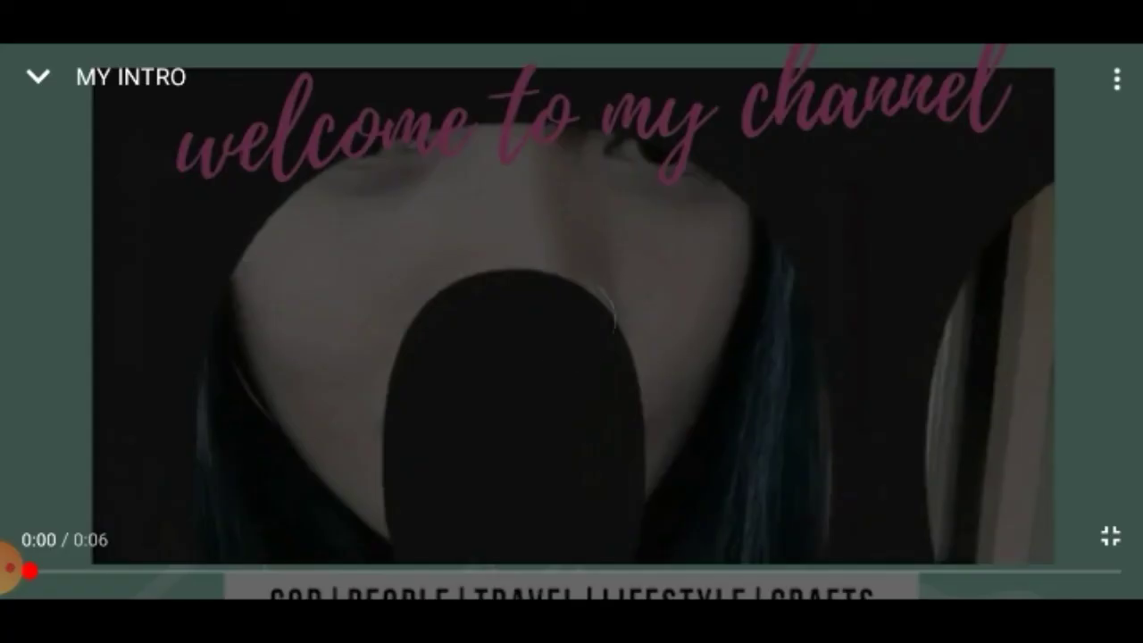
{"action": "left_click", "coordinate": [539, 352]}
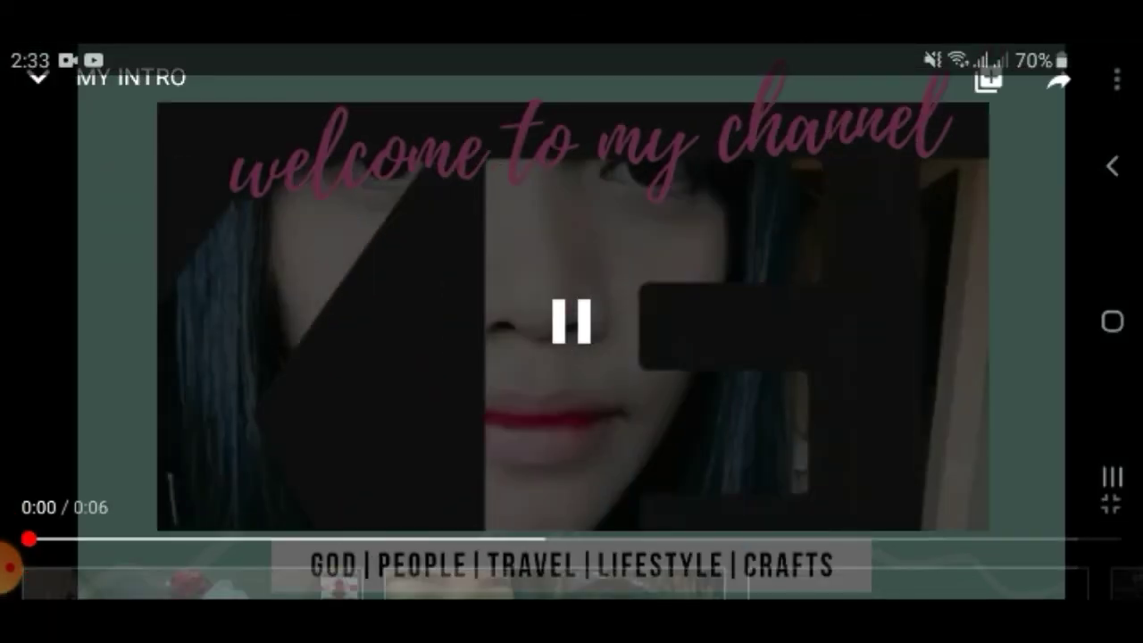
{"action": "left_click", "coordinate": [38, 78]}
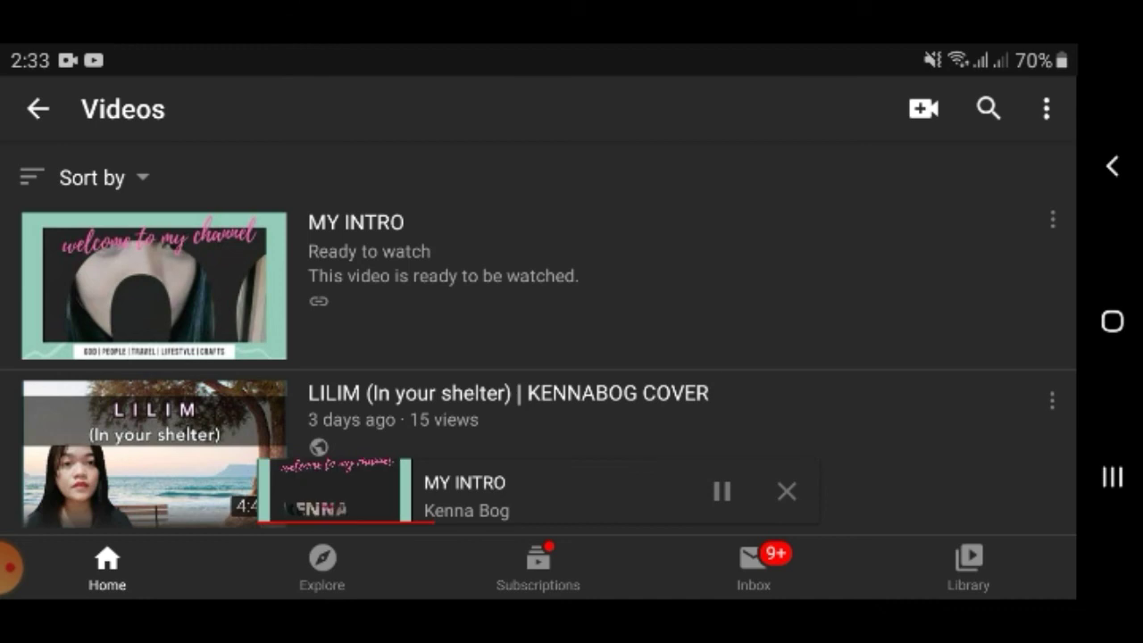
{"action": "left_click", "coordinate": [38, 108]}
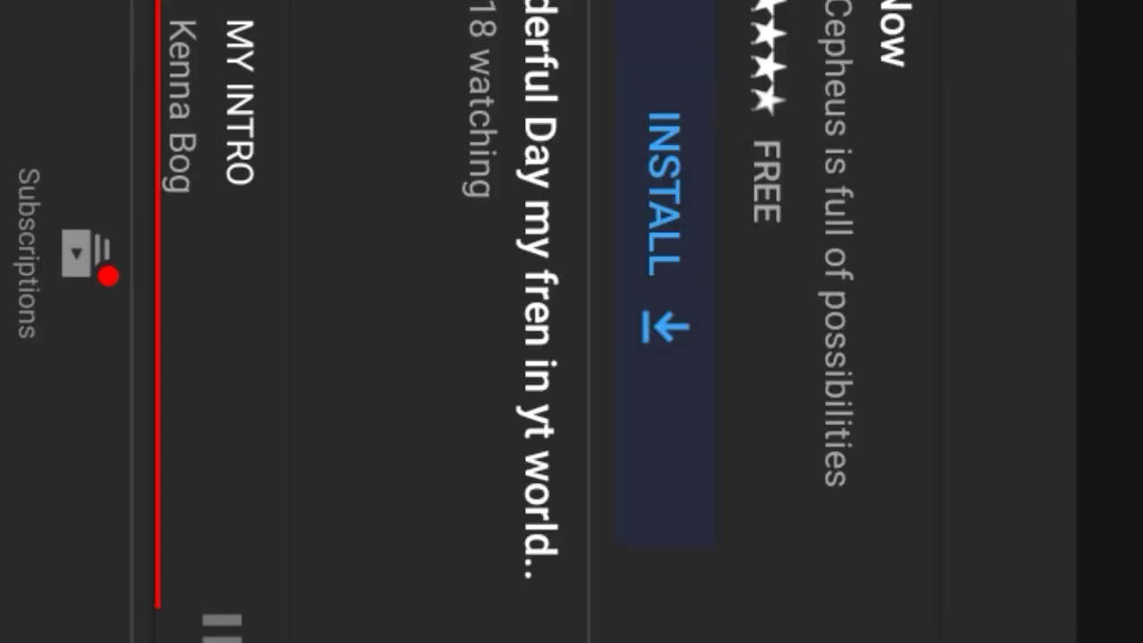